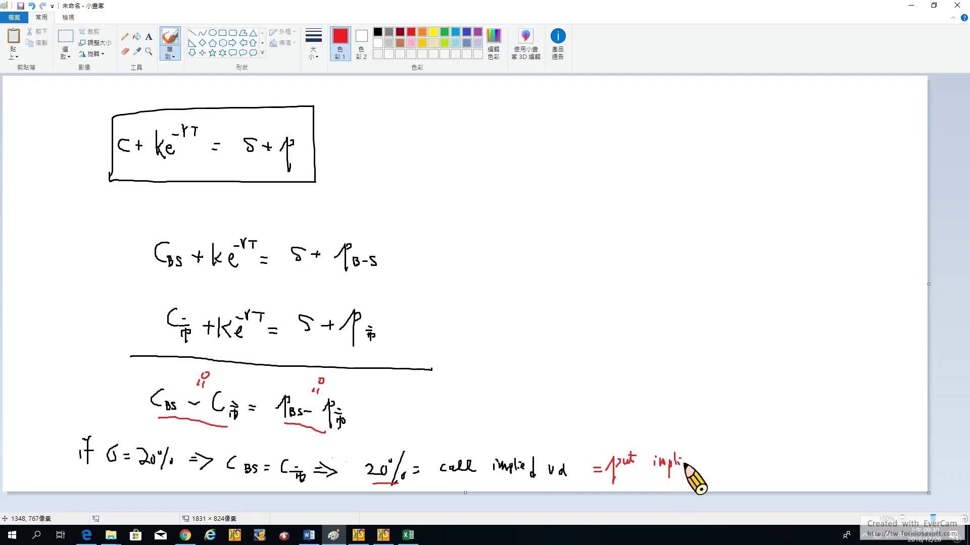
# Step: Finish the red handwritten note after "call implied vol" so it reads "= put implied vol"
pyautogui.moveTo(683, 461); pyautogui.dragTo(724, 467)
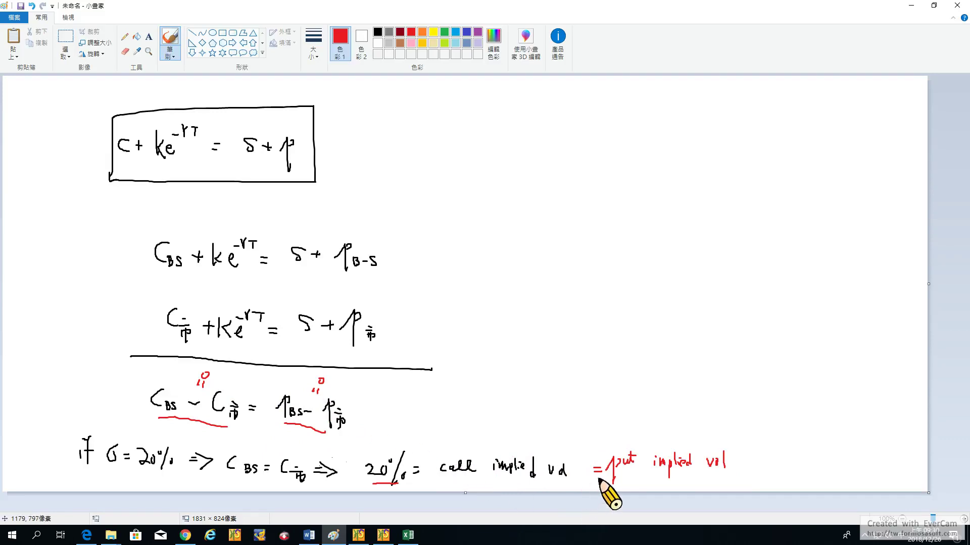
pyautogui.click(463, 452)
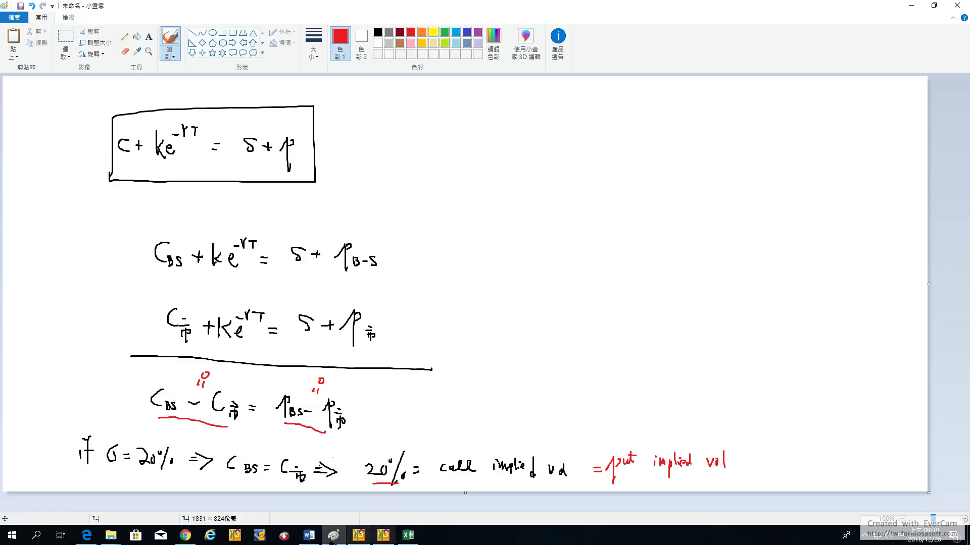
# Step: Switch to Word to view the Ch.19 Volatility Smile question list, and return to the handwritten derivation in Paint
pyautogui.click(310, 535)
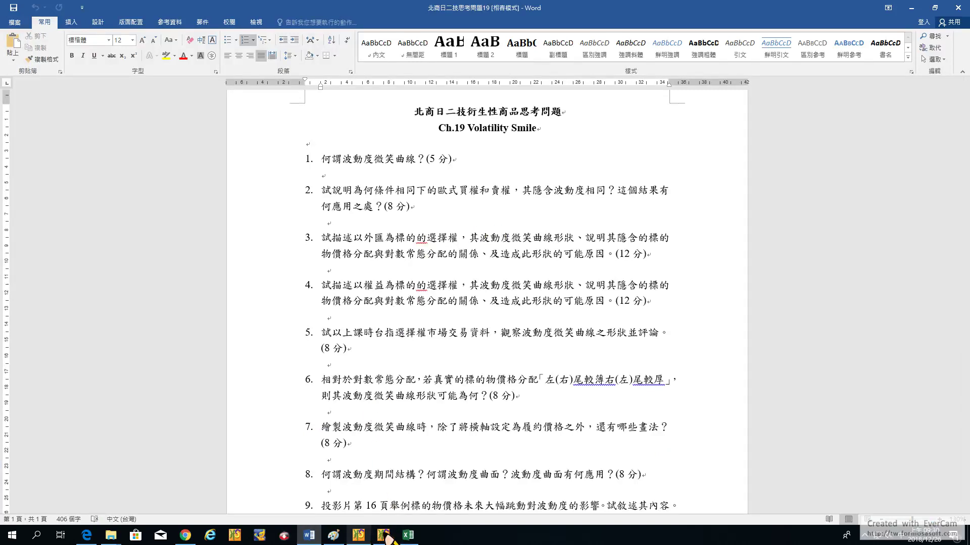
pyautogui.click(333, 535)
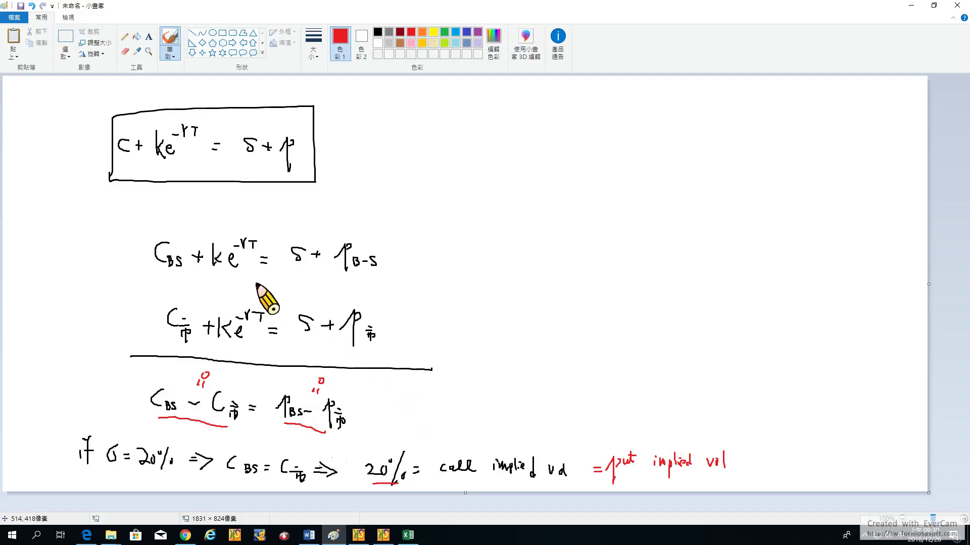
pyautogui.moveTo(212, 150); pyautogui.dragTo(220, 150)
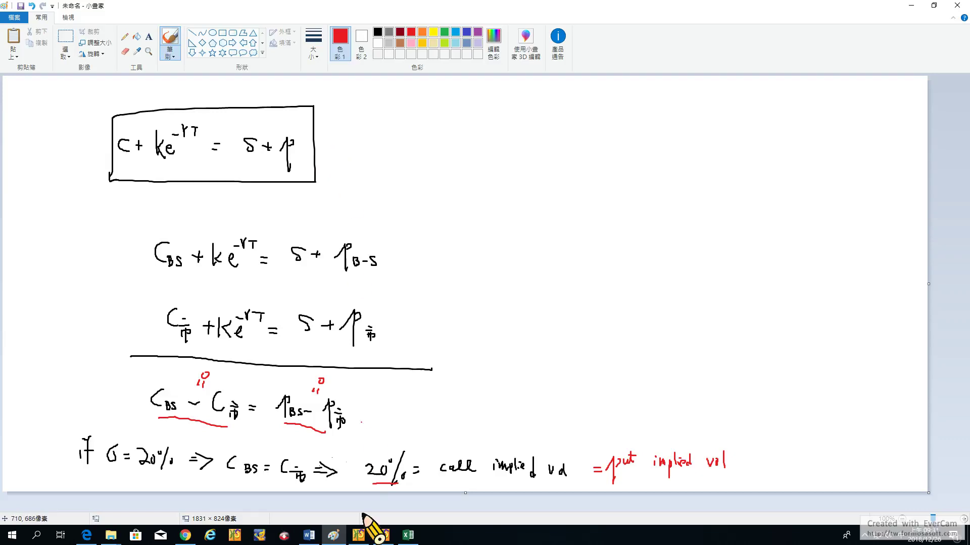
# Step: Switch to the TXO sheet in Excel and check the current date and time in the system calendar
pyautogui.click(408, 536)
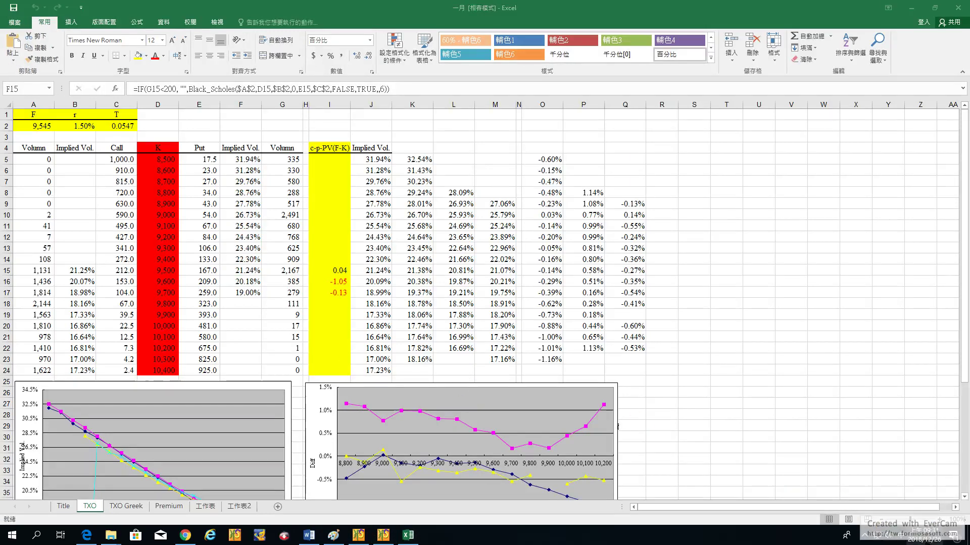
pyautogui.click(928, 536)
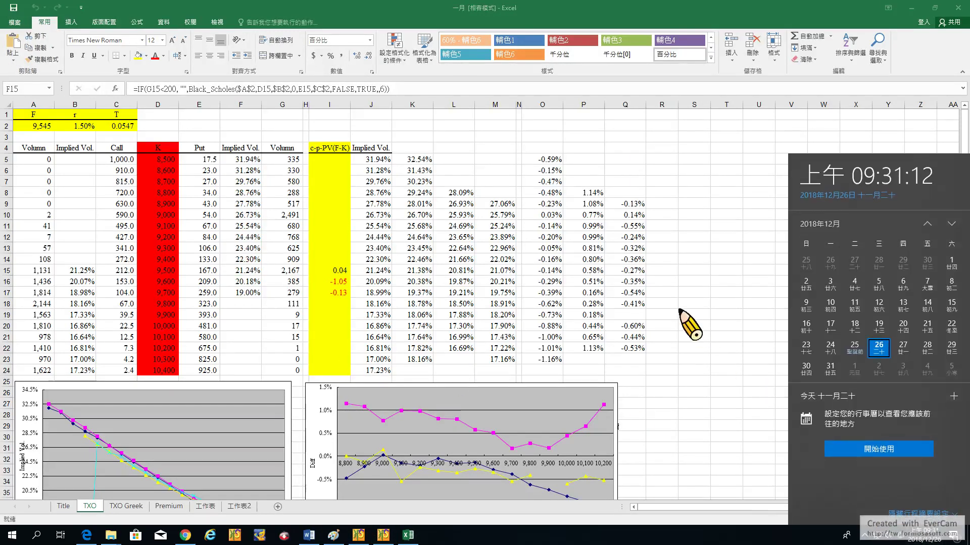
pyautogui.click(688, 288)
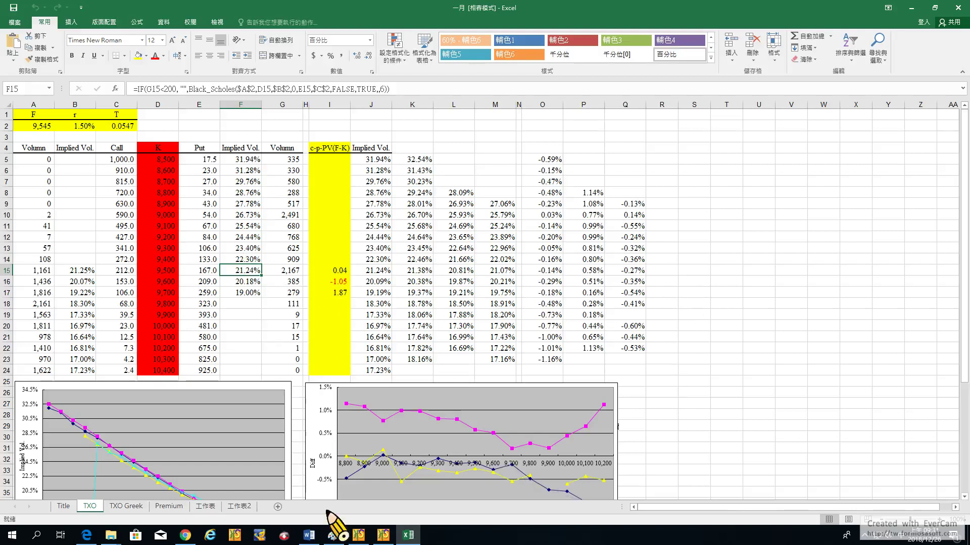
# Step: View the 3004 futures and options quotes in JIHSUN HTS, and inspect the F price formula in A2 of the Excel sheet
pyautogui.click(359, 535)
pyautogui.click(123, 18)
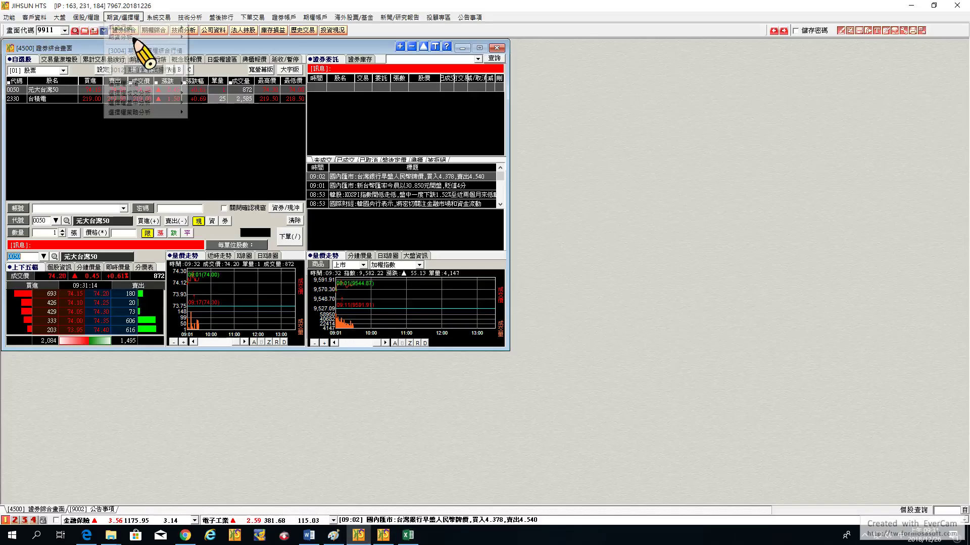
pyautogui.click(144, 50)
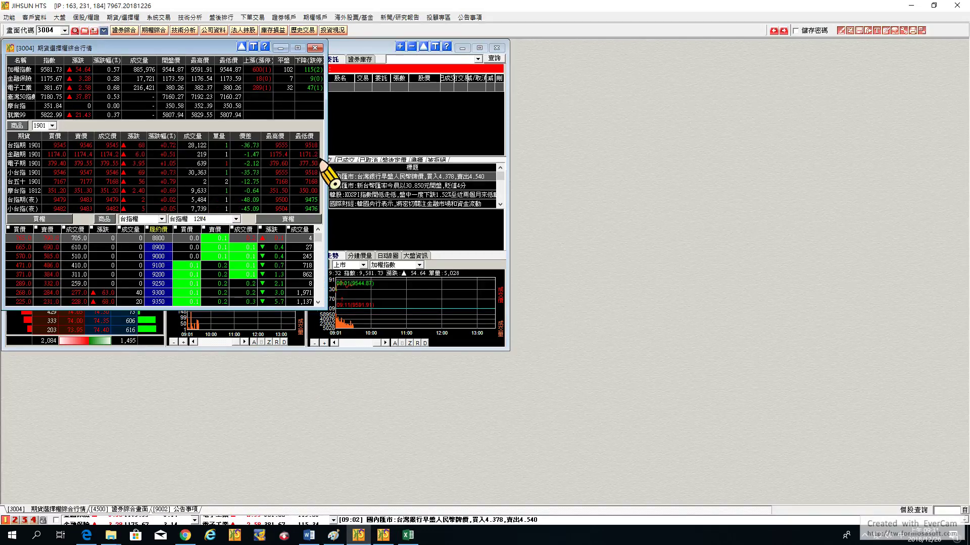
pyautogui.click(911, 5)
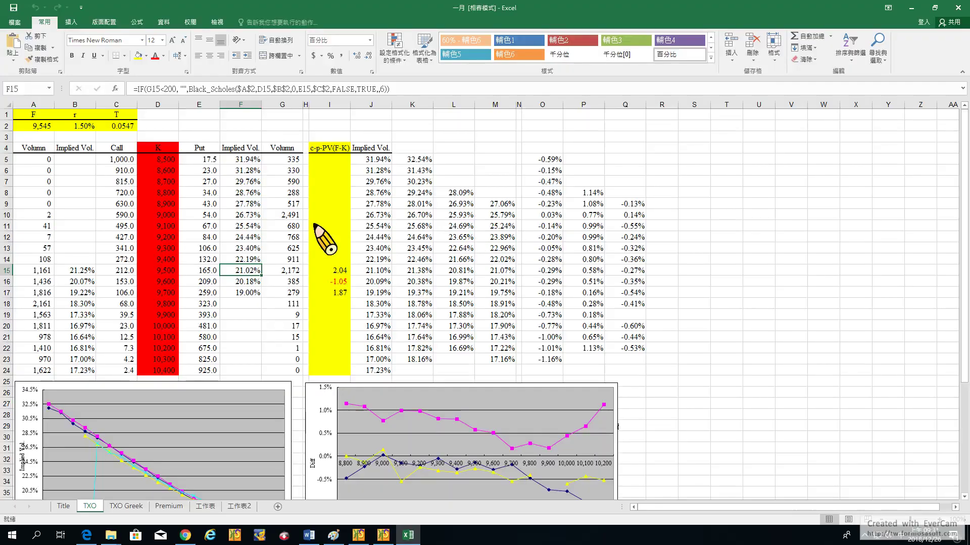
pyautogui.click(32, 129)
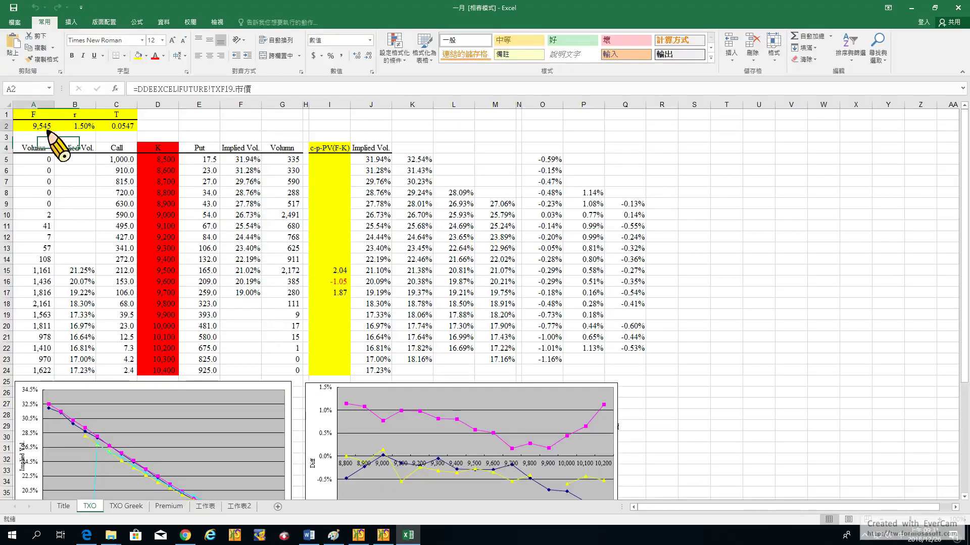
# Step: Fill the call Implied Vol. cells B5:B24 with yellow
pyautogui.moveTo(83, 163); pyautogui.dragTo(86, 372)
pyautogui.rightClick(80, 185)
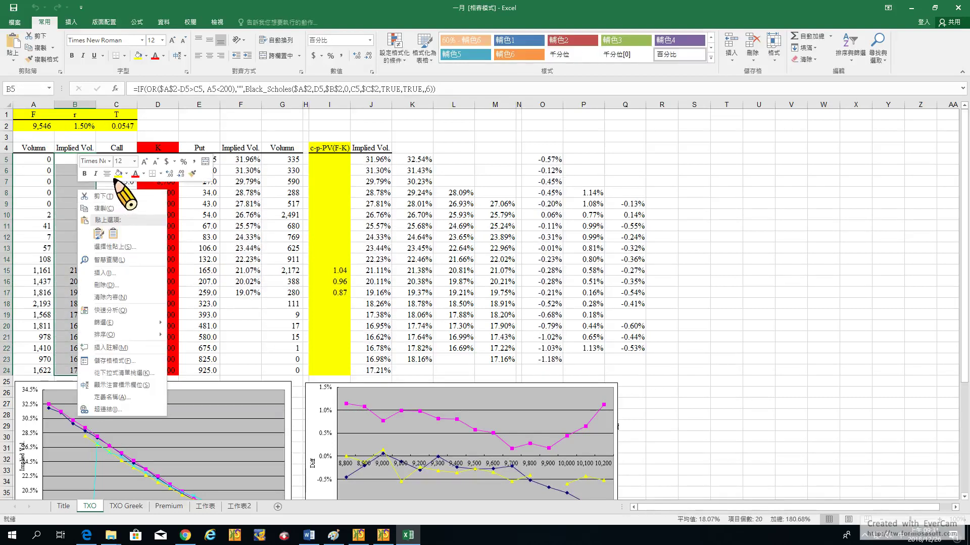
pyautogui.click(118, 174)
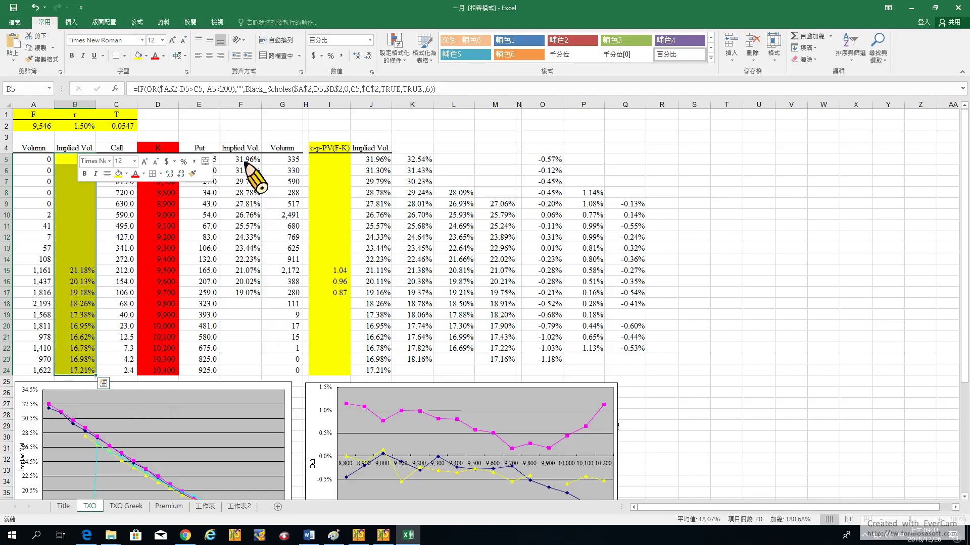
# Step: Fill the put Implied Vol. cells F5:F24 with orange
pyautogui.moveTo(244, 164); pyautogui.dragTo(248, 371)
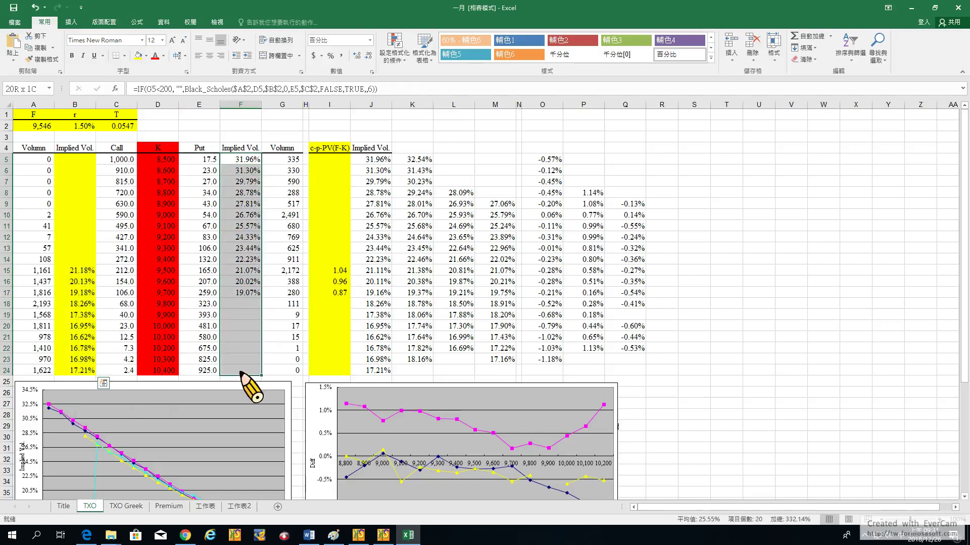
pyautogui.rightClick(246, 336)
pyautogui.click(293, 362)
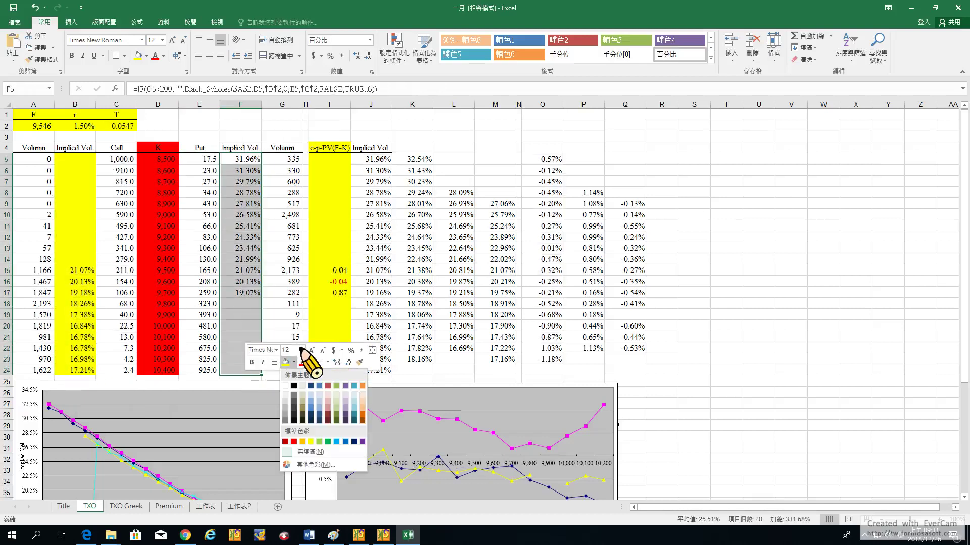
pyautogui.click(301, 442)
# Step: Fill the call Implied Vol. cells B5:B24 with the same orange as the put column
pyautogui.moveTo(78, 161); pyautogui.dragTo(81, 370)
pyautogui.rightClick(82, 367)
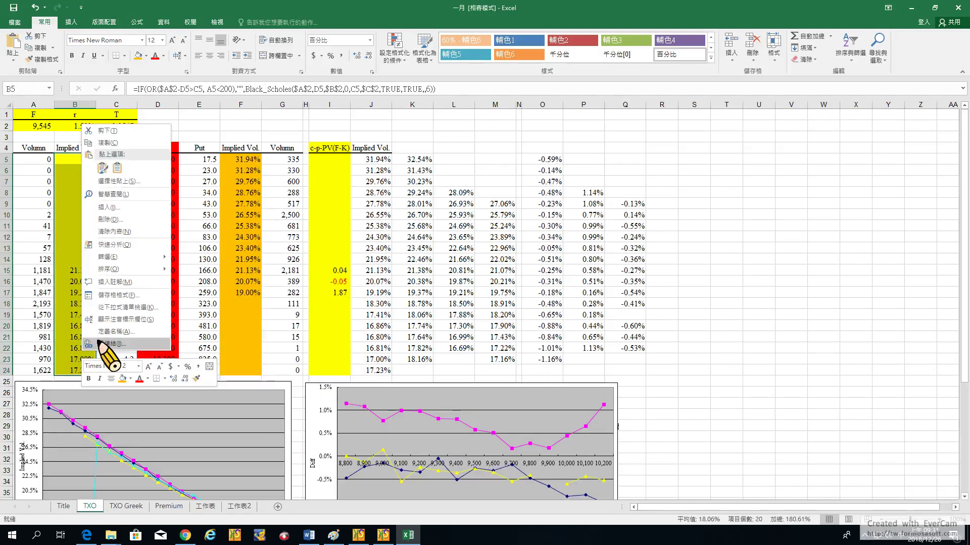
pyautogui.click(123, 378)
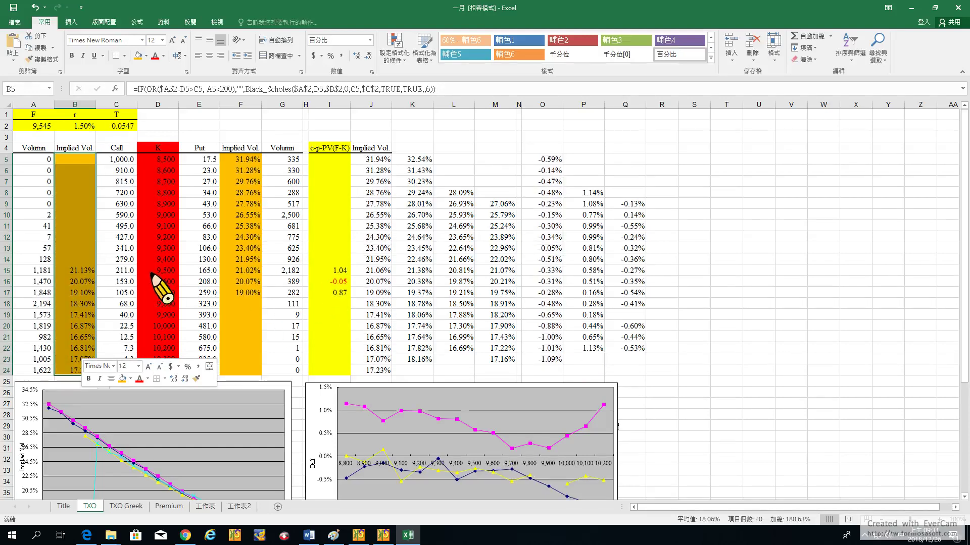
pyautogui.click(675, 281)
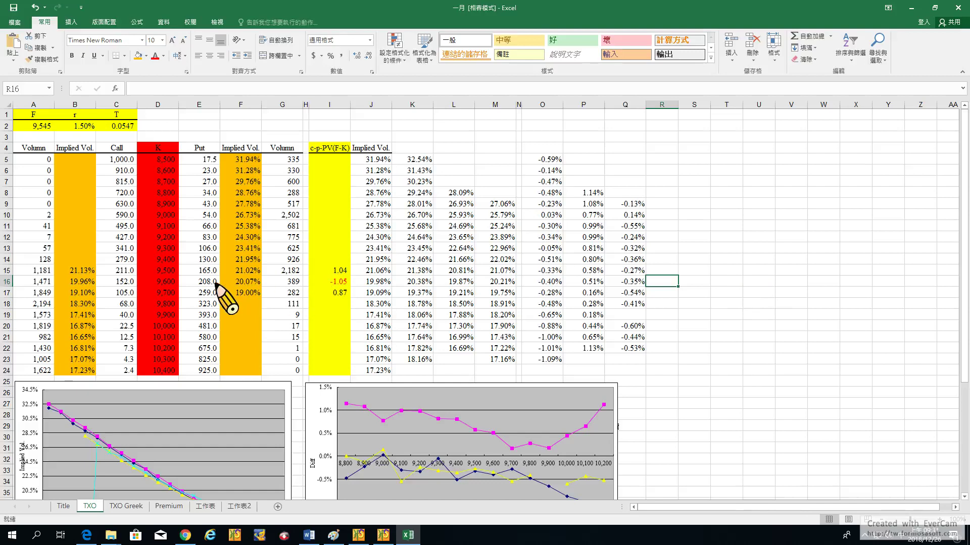
# Step: Compare the call and put implied volatilities at strikes 9,500, 9,600 and 9,700, and examine the c-p-PV(F-K) values in I15:I17
pyautogui.click(245, 272)
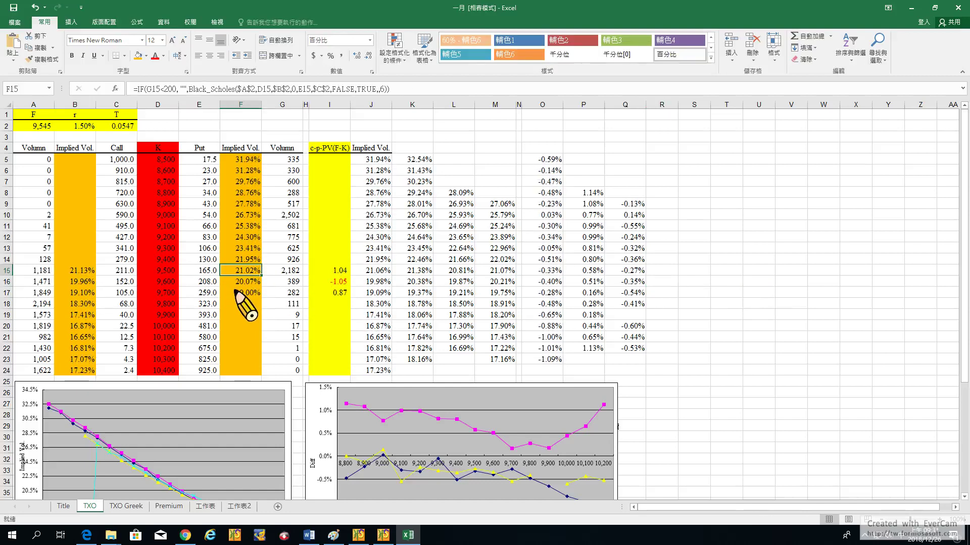
pyautogui.click(82, 272)
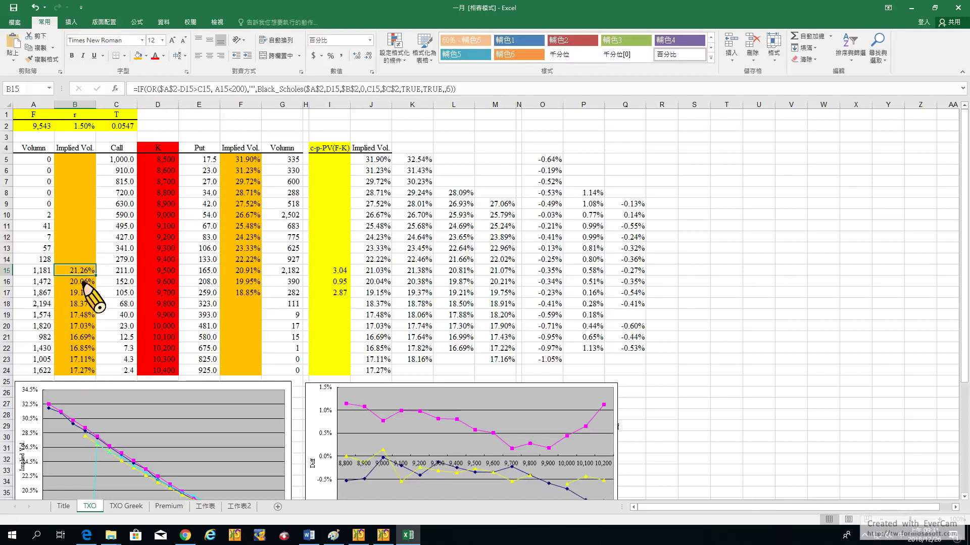
pyautogui.click(245, 273)
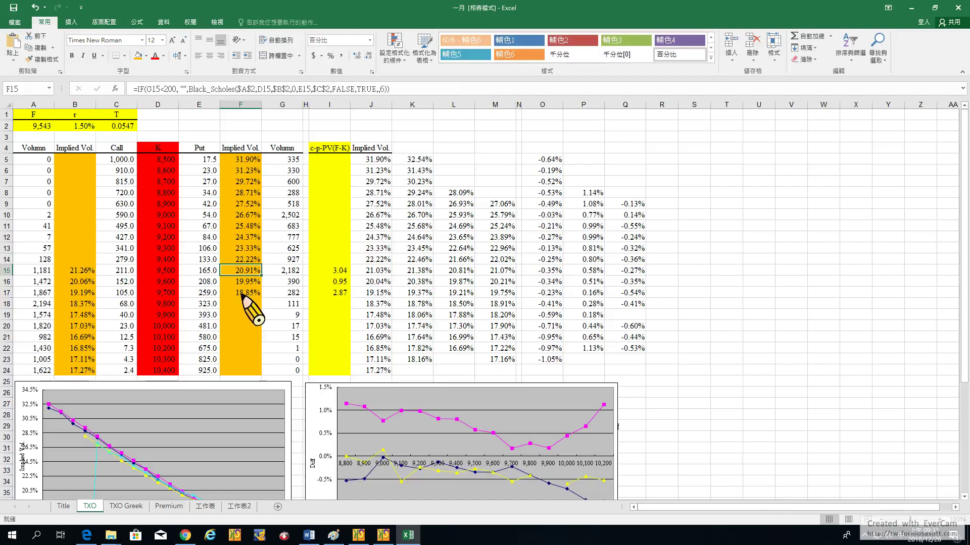
pyautogui.click(161, 283)
pyautogui.click(83, 285)
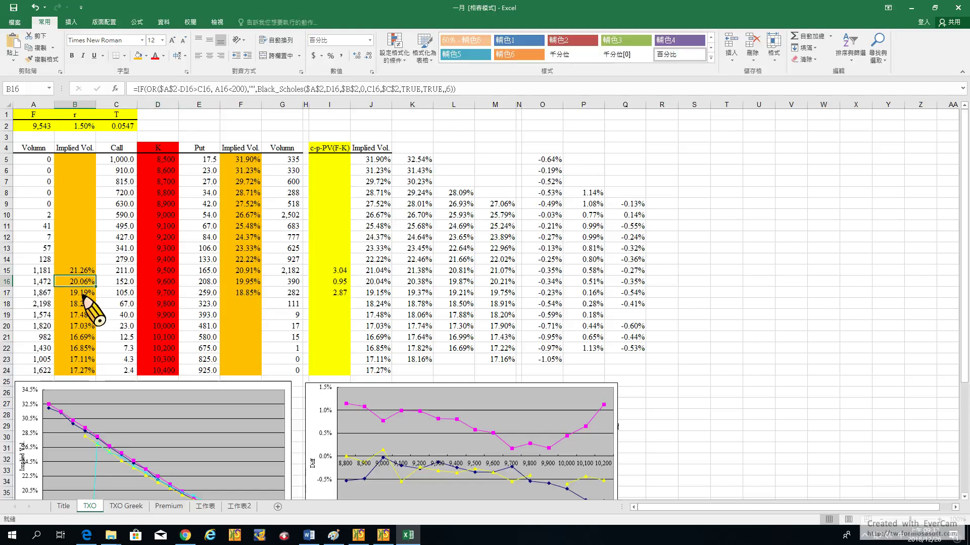
pyautogui.click(250, 283)
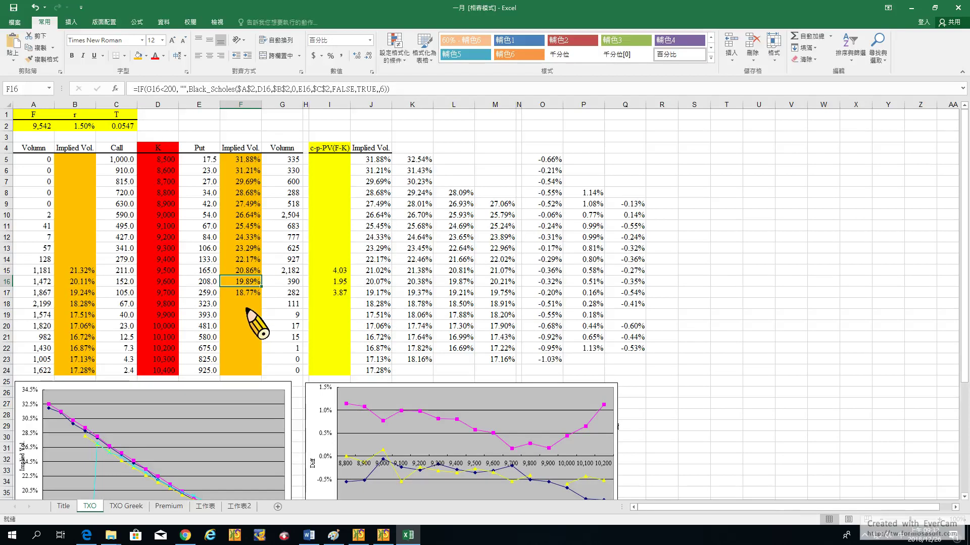
pyautogui.click(169, 293)
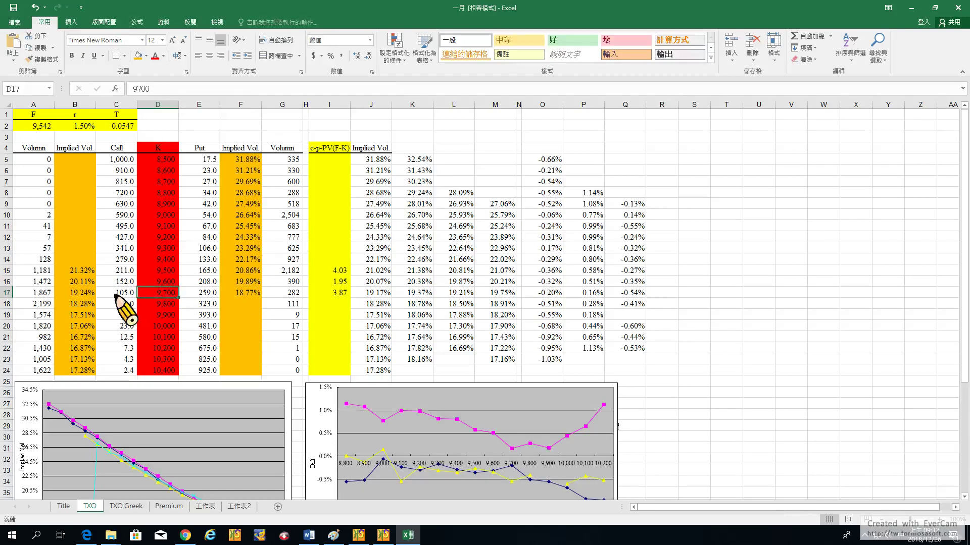
pyautogui.click(80, 293)
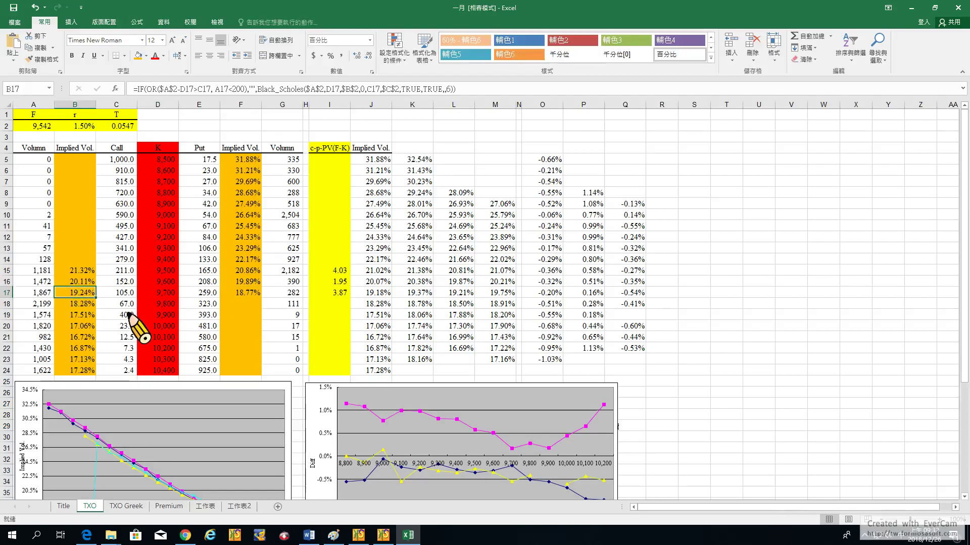
pyautogui.click(251, 296)
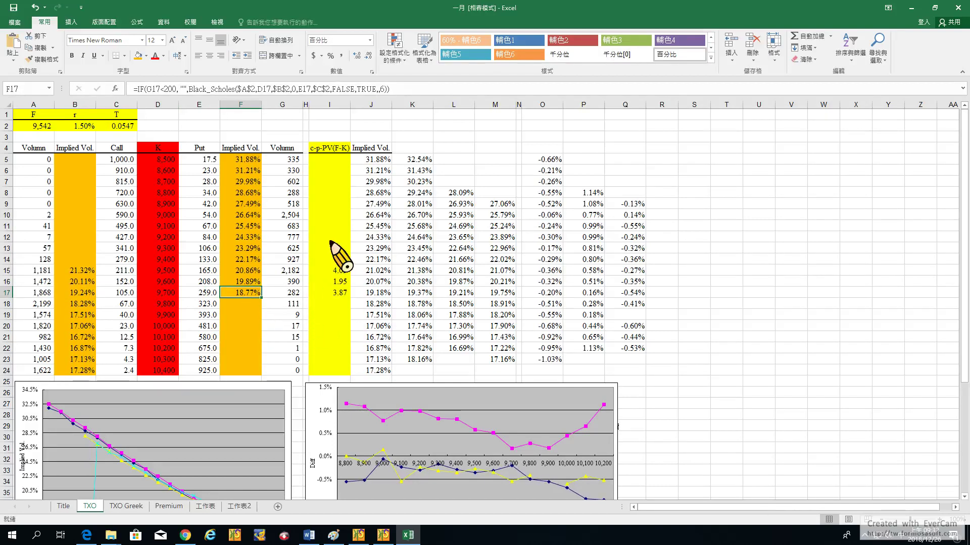
pyautogui.moveTo(335, 271); pyautogui.dragTo(335, 293)
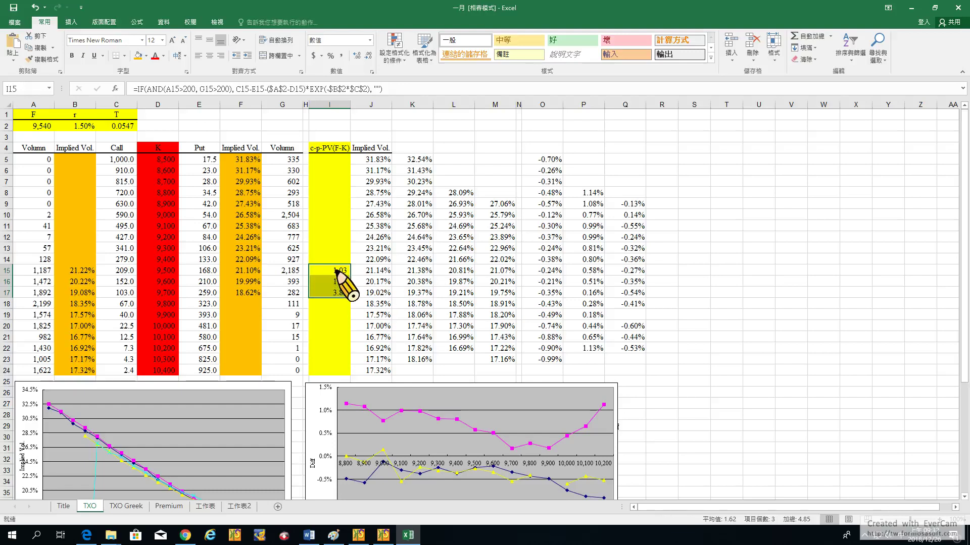
pyautogui.moveTo(337, 273); pyautogui.dragTo(339, 294)
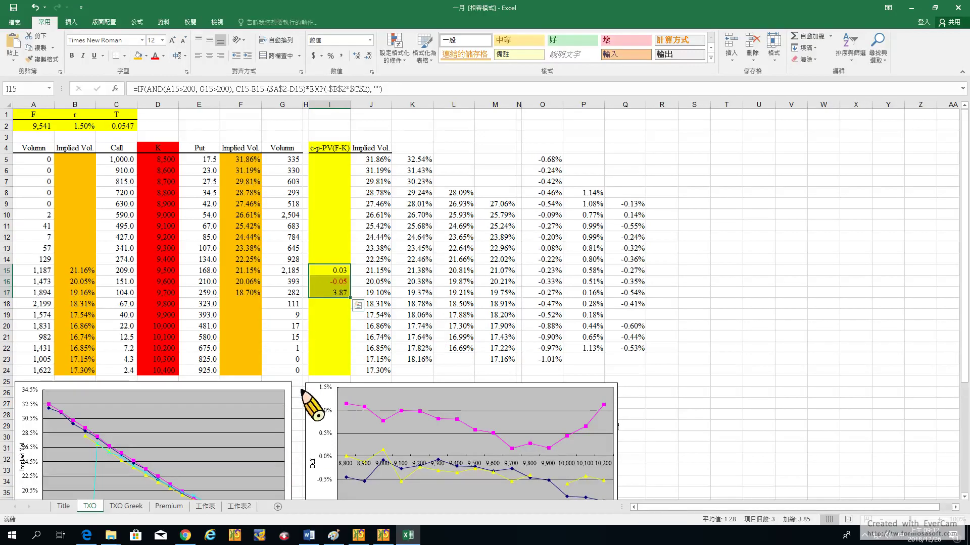
# Step: Switch to Paint and handwrite a red ">" above the boxed equation's equals sign, with "⇒ σc > σp" beside the box
pyautogui.click(336, 537)
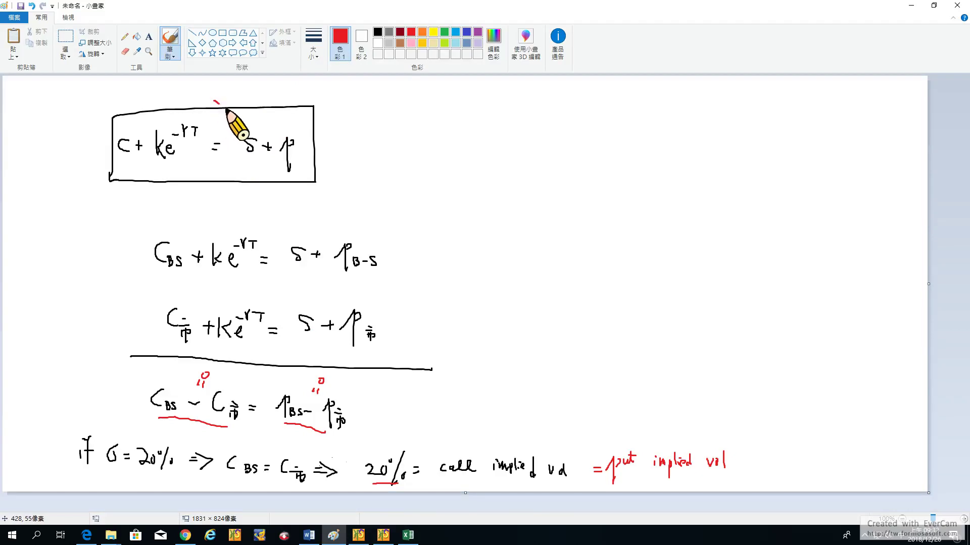
pyautogui.moveTo(219, 103)
pyautogui.mouseDown()
pyautogui.moveTo(227, 107)
pyautogui.moveTo(213, 114)
pyautogui.mouseUp()
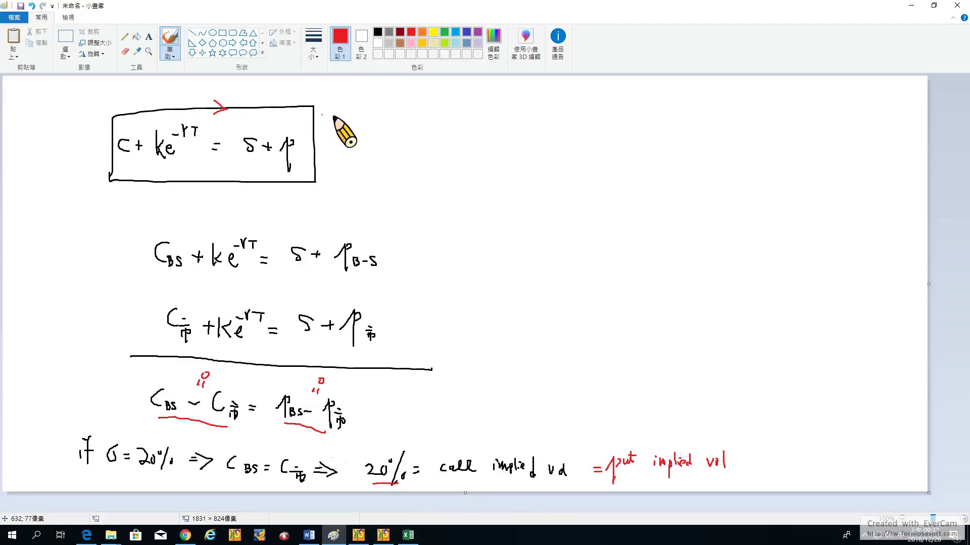
pyautogui.moveTo(339, 107)
pyautogui.mouseDown()
pyautogui.moveTo(351, 106)
pyautogui.moveTo(347, 118)
pyautogui.mouseUp()
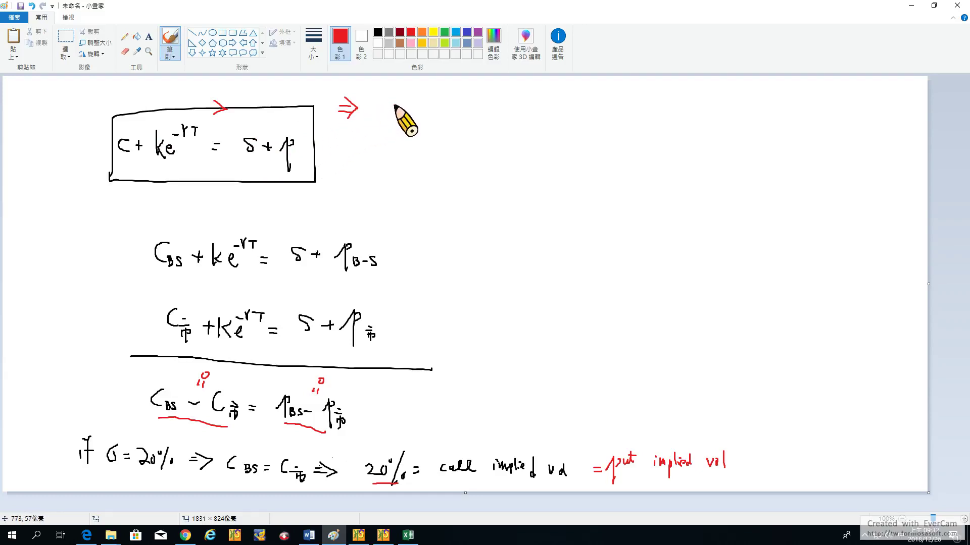
pyautogui.moveTo(394, 110)
pyautogui.mouseDown()
pyautogui.moveTo(403, 95)
pyautogui.moveTo(420, 111)
pyautogui.moveTo(443, 104)
pyautogui.moveTo(445, 119)
pyautogui.moveTo(452, 107)
pyautogui.mouseUp()
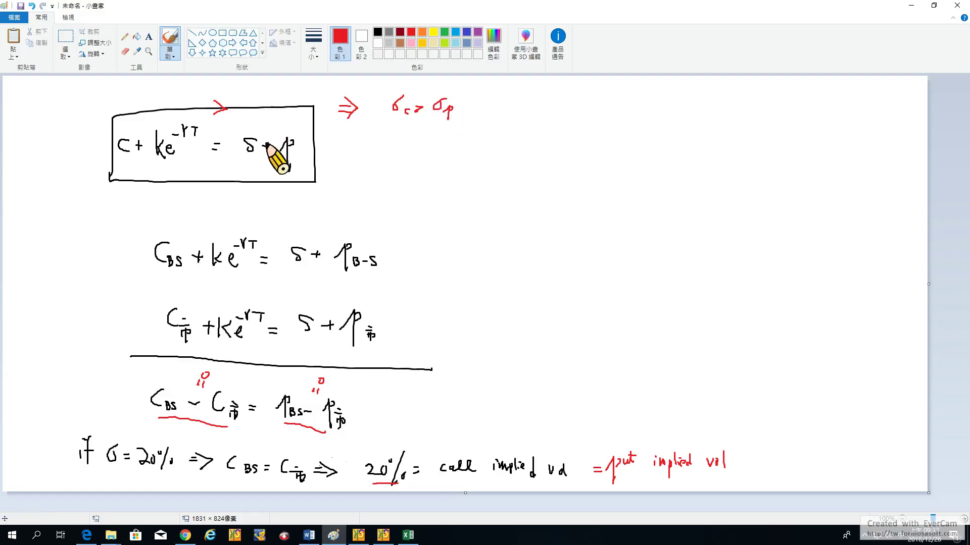
# Step: Handwrite a green "<" below the boxed equation's equals sign with "⇒ σc < σp" beside it, and underline both volatility inequalities in green
pyautogui.click(444, 32)
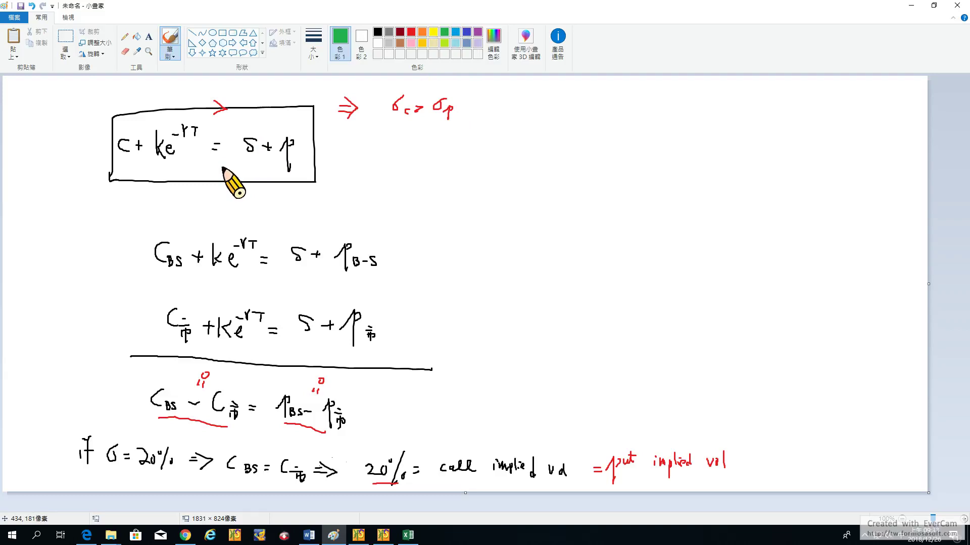
pyautogui.moveTo(222, 168)
pyautogui.mouseDown()
pyautogui.moveTo(198, 178)
pyautogui.moveTo(222, 190)
pyautogui.mouseUp()
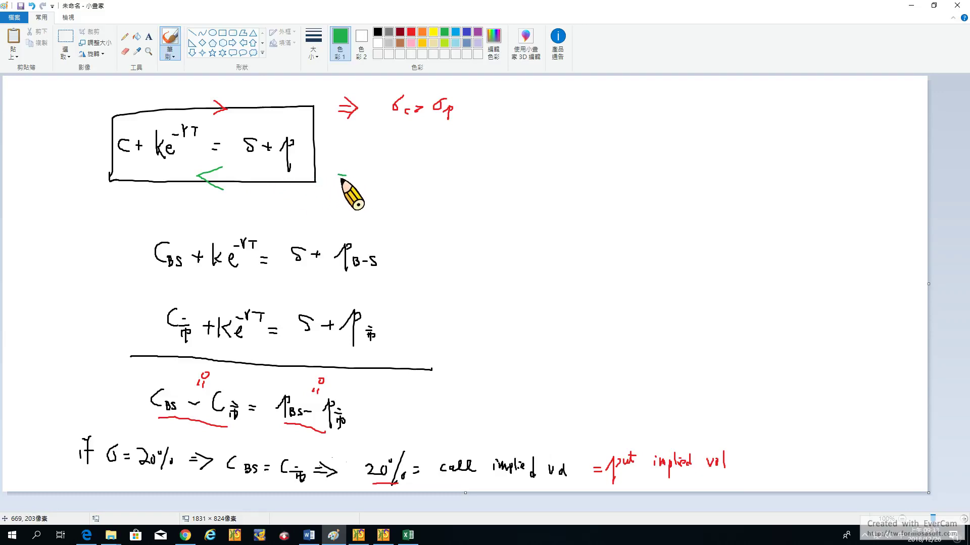
pyautogui.moveTo(344, 175); pyautogui.dragTo(352, 178)
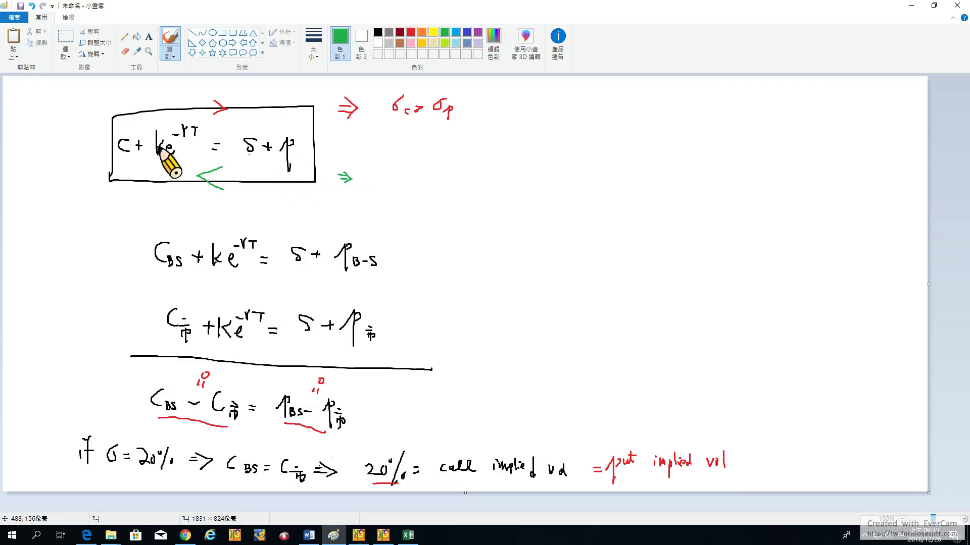
pyautogui.moveTo(432, 181); pyautogui.dragTo(443, 183)
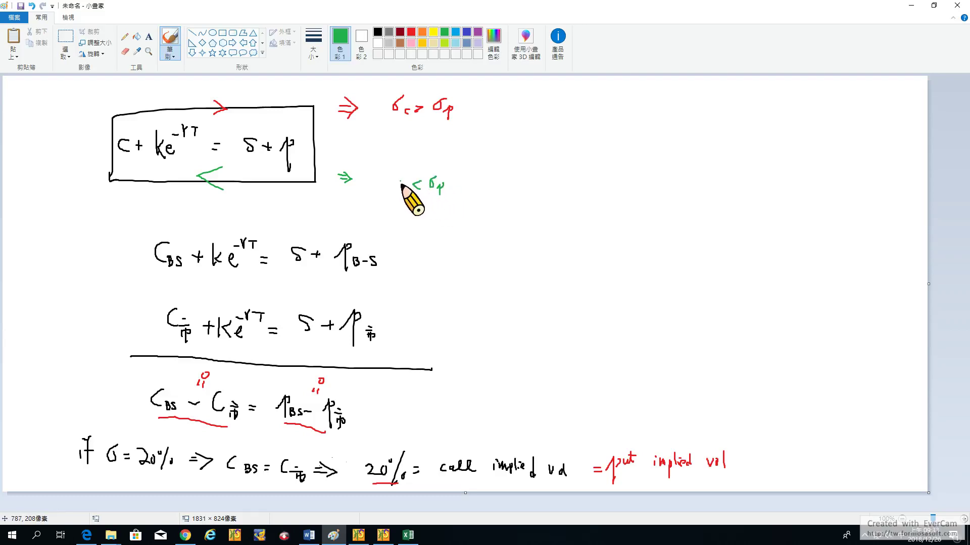
pyautogui.click(393, 215)
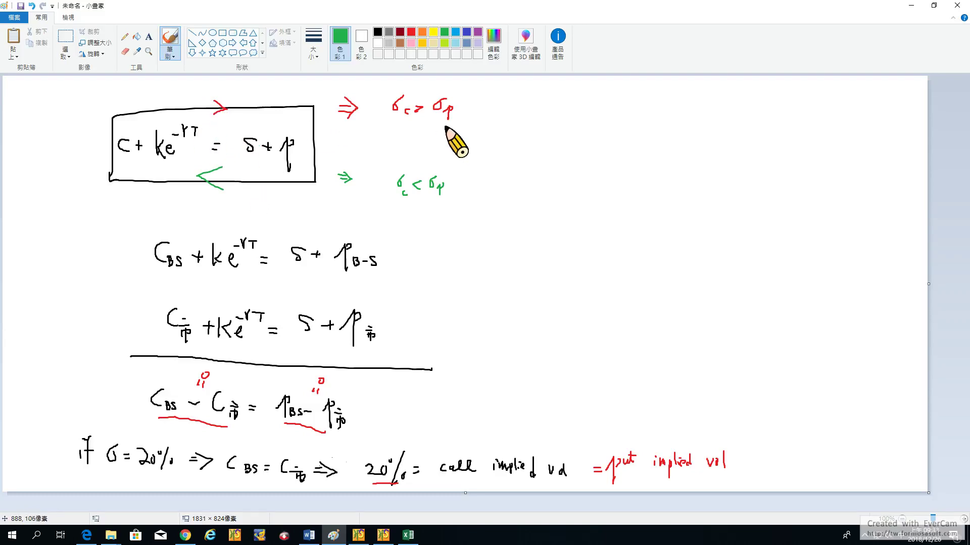
pyautogui.moveTo(397, 120); pyautogui.dragTo(439, 117)
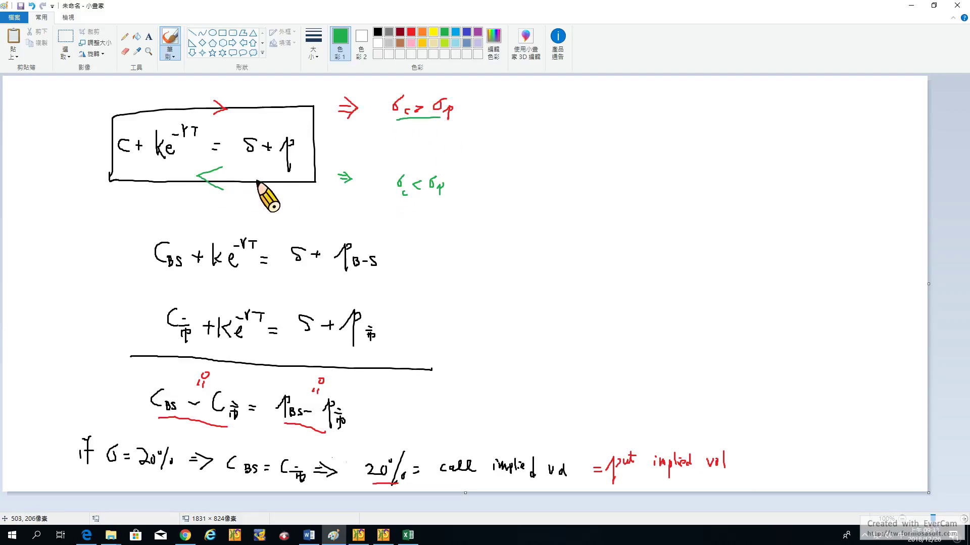
pyautogui.moveTo(395, 205); pyautogui.dragTo(439, 205)
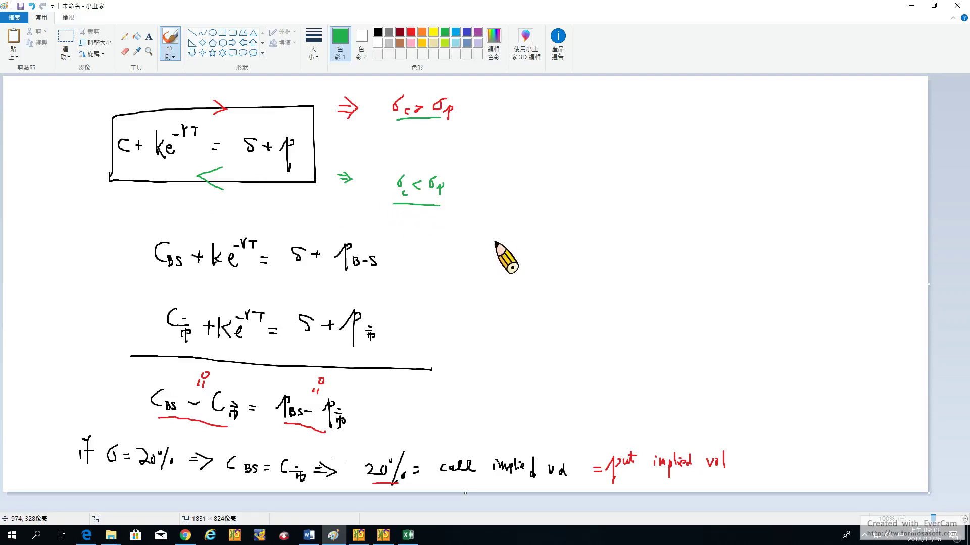
# Step: Switch to Excel and compare the c-p-PV(F-K) values in I15:I17 with the call and put implied volatilities at strikes 9,500 and 9,600
pyautogui.click(412, 538)
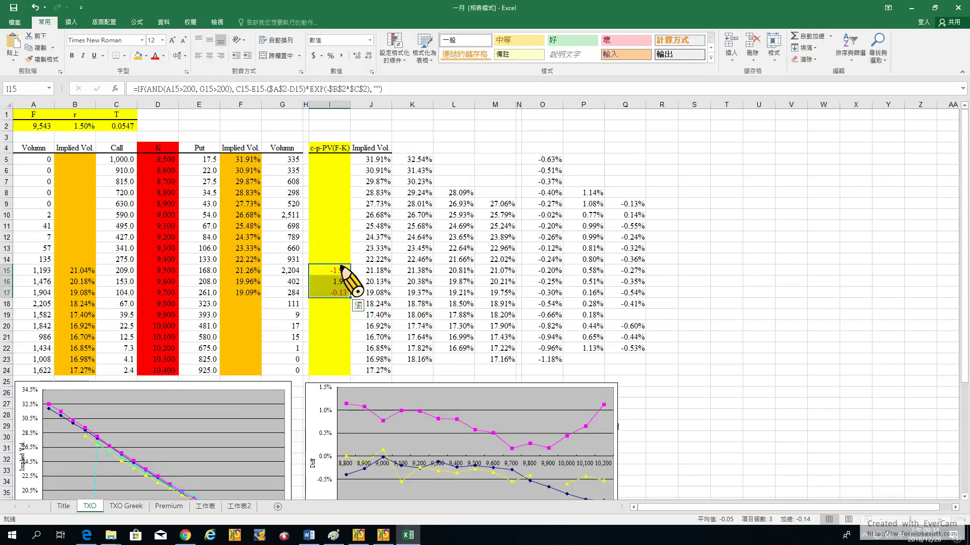
pyautogui.click(330, 148)
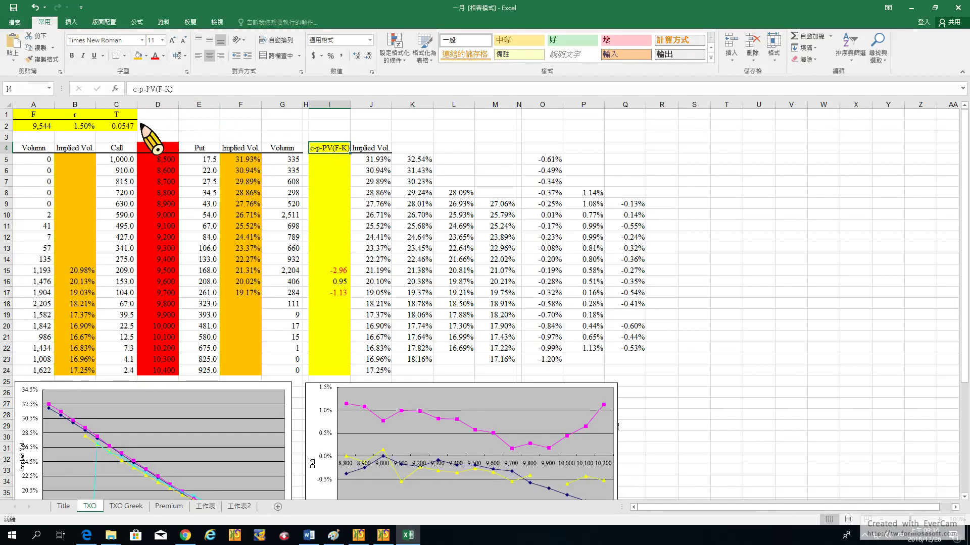
pyautogui.click(335, 272)
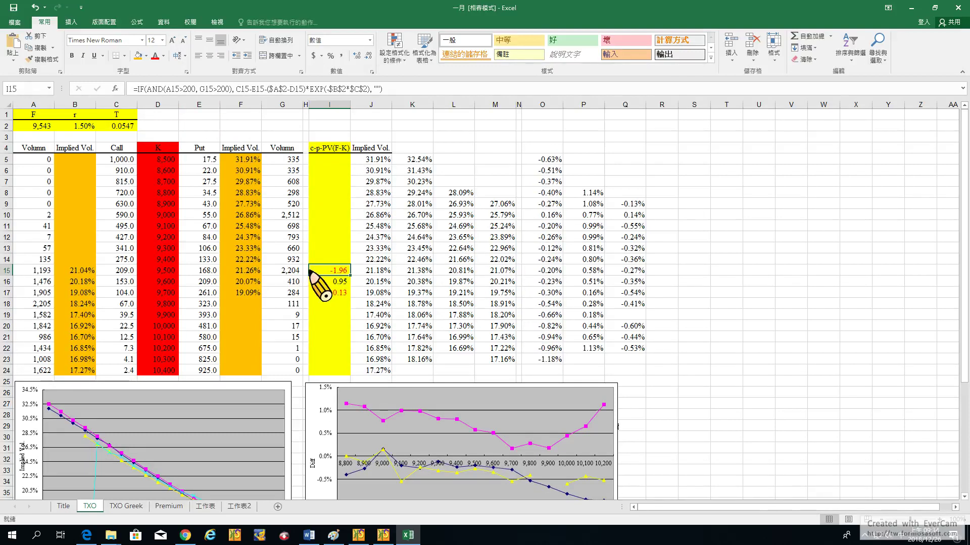
pyautogui.click(75, 271)
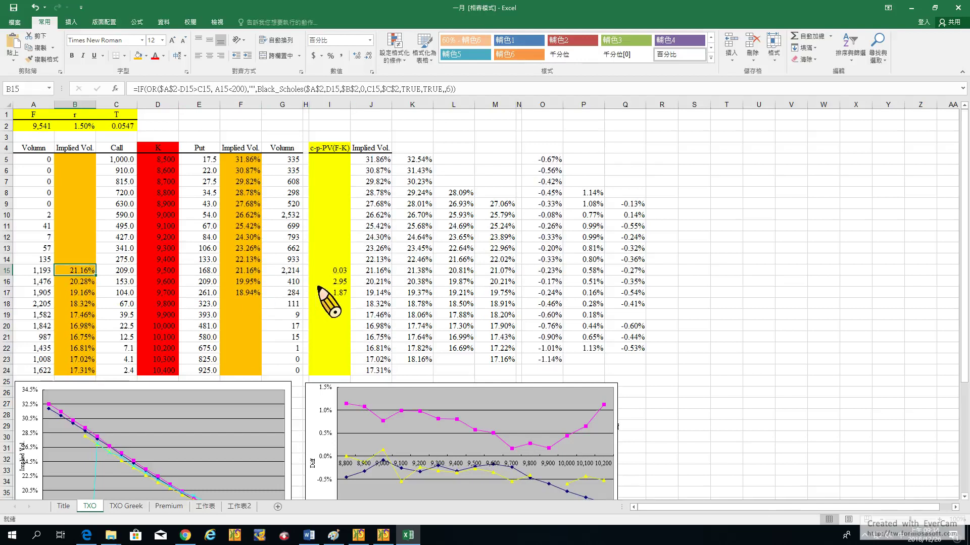
pyautogui.click(338, 282)
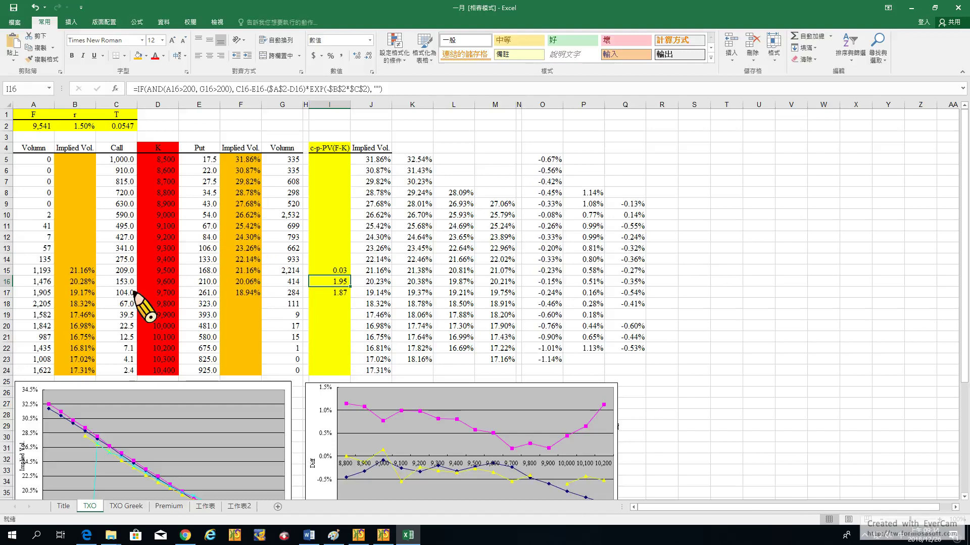
pyautogui.click(80, 284)
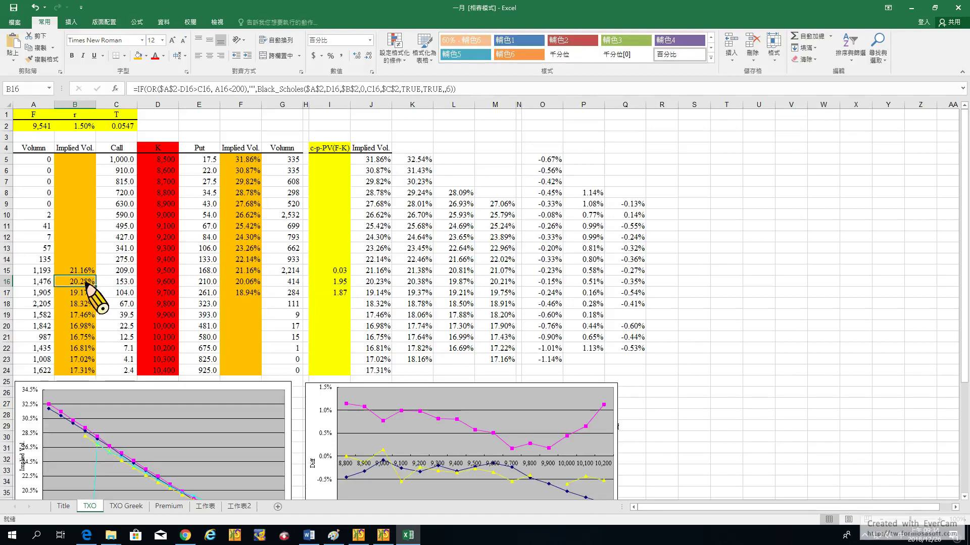
pyautogui.click(242, 283)
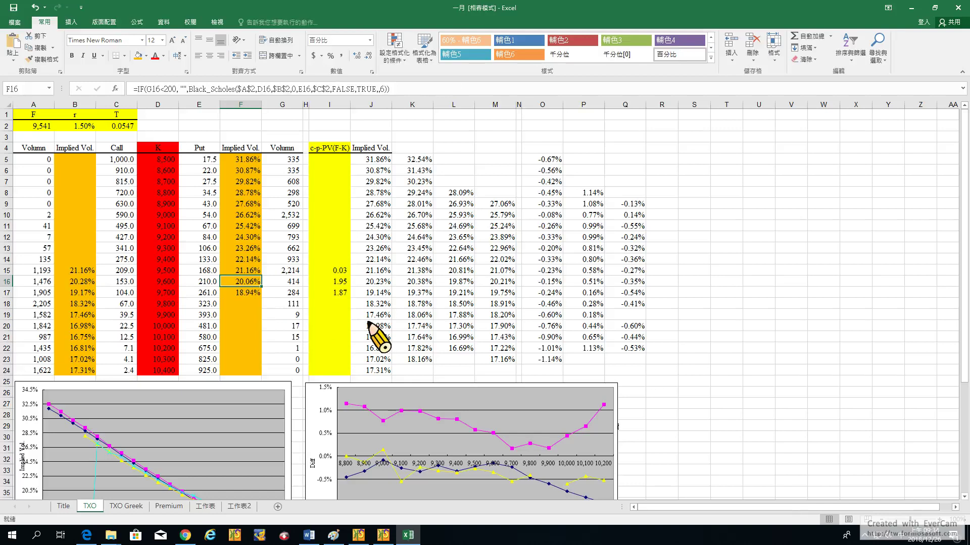
pyautogui.moveTo(335, 272); pyautogui.dragTo(336, 293)
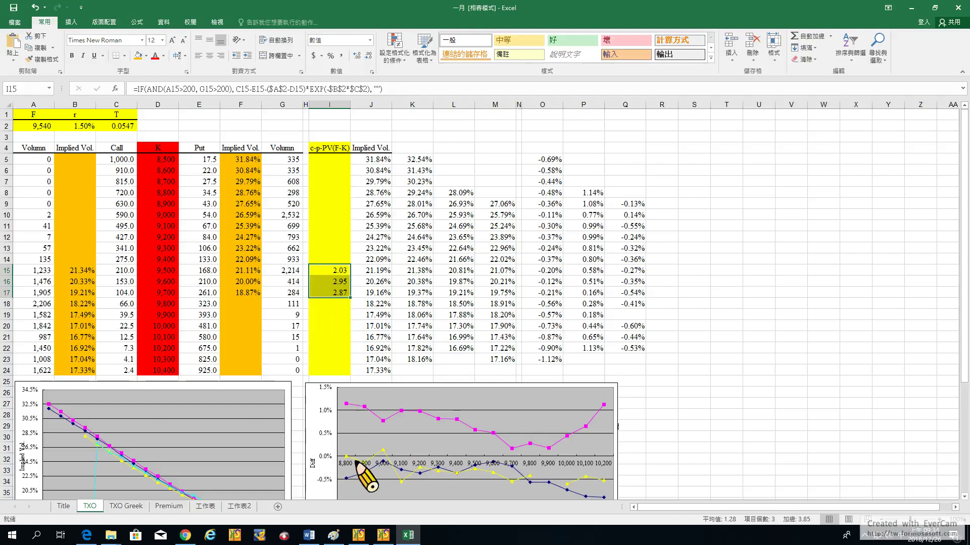
# Step: Switch to Paint and draw a black stepped divider line separating the handwritten notes from the blank area beside them
pyautogui.moveTo(340, 541)
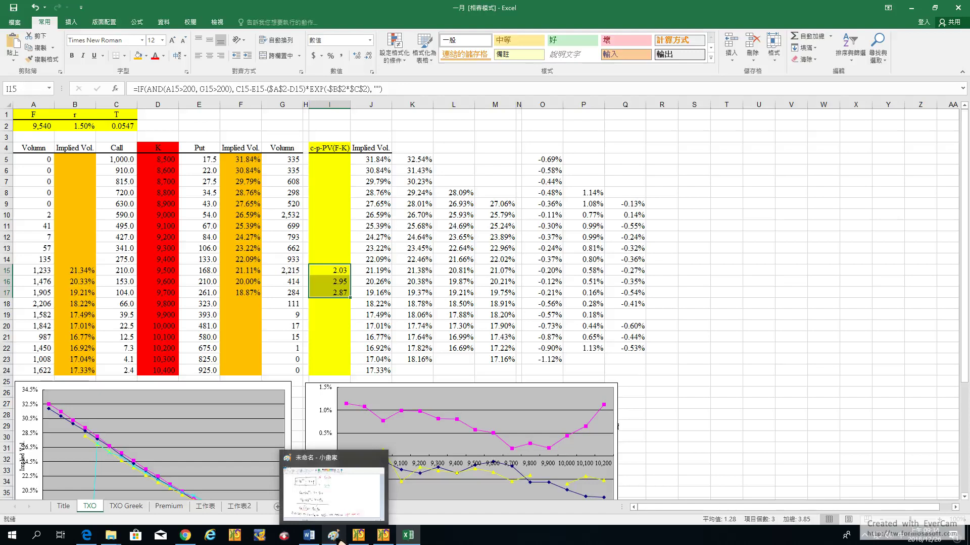
pyautogui.click(336, 540)
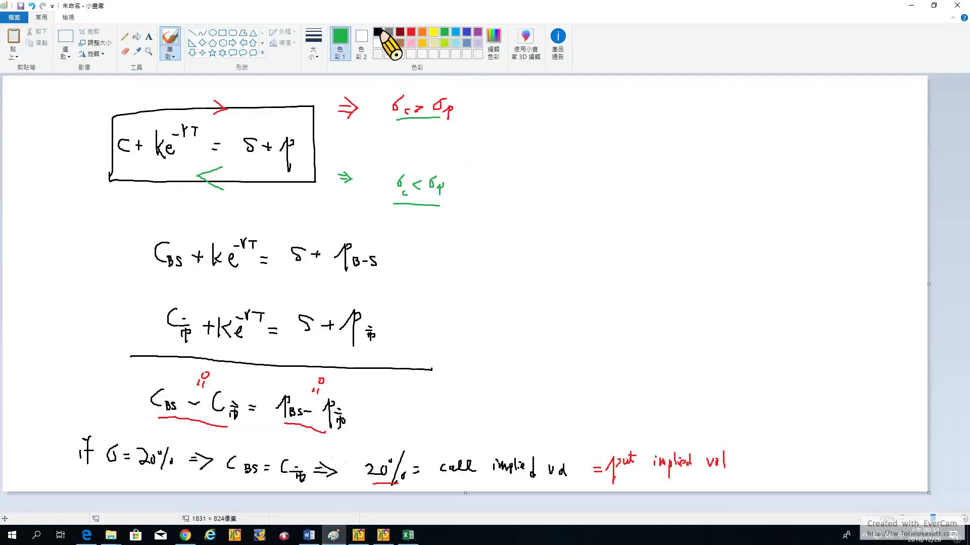
pyautogui.click(379, 32)
pyautogui.moveTo(497, 84)
pyautogui.mouseDown()
pyautogui.moveTo(488, 435)
pyautogui.moveTo(748, 445)
pyautogui.moveTo(749, 489)
pyautogui.mouseUp()
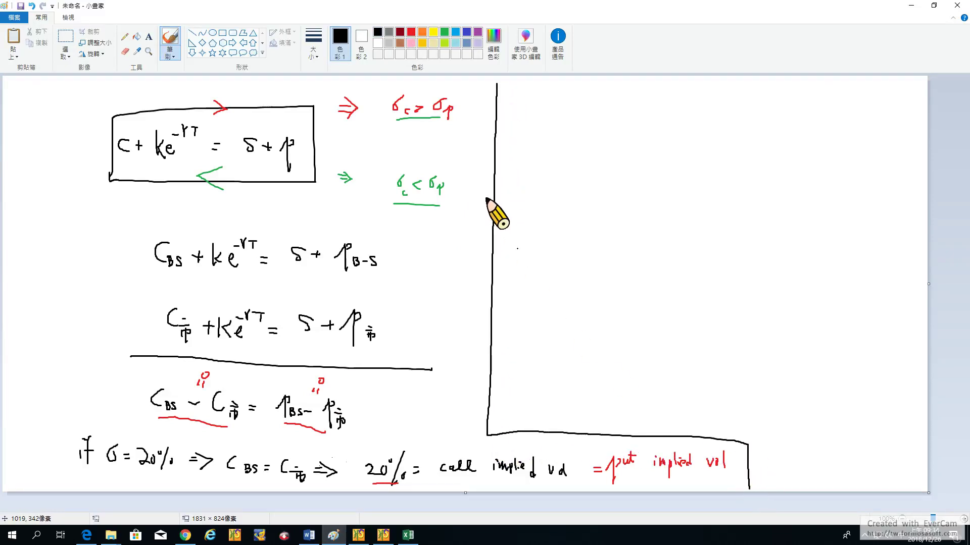
pyautogui.click(407, 96)
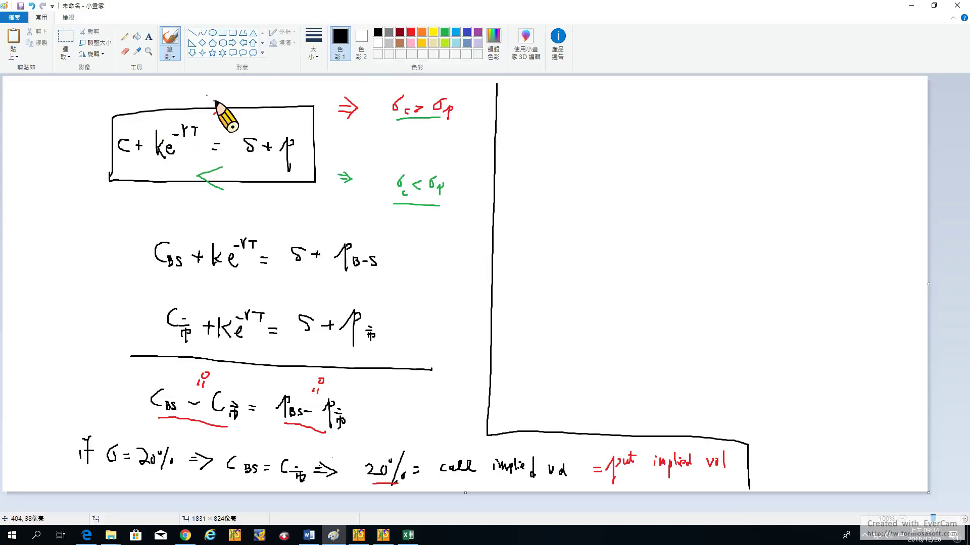
pyautogui.moveTo(214, 101); pyautogui.dragTo(214, 114)
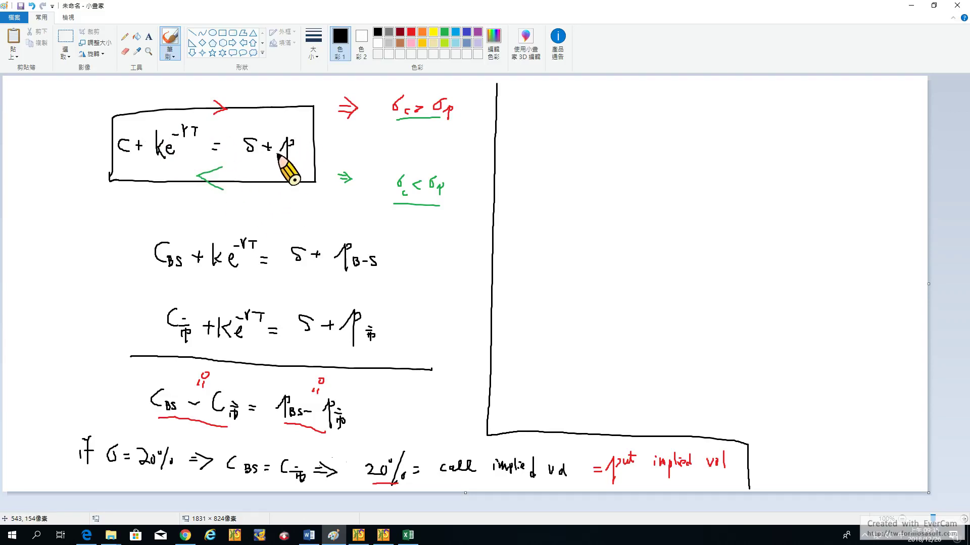
pyautogui.click(424, 161)
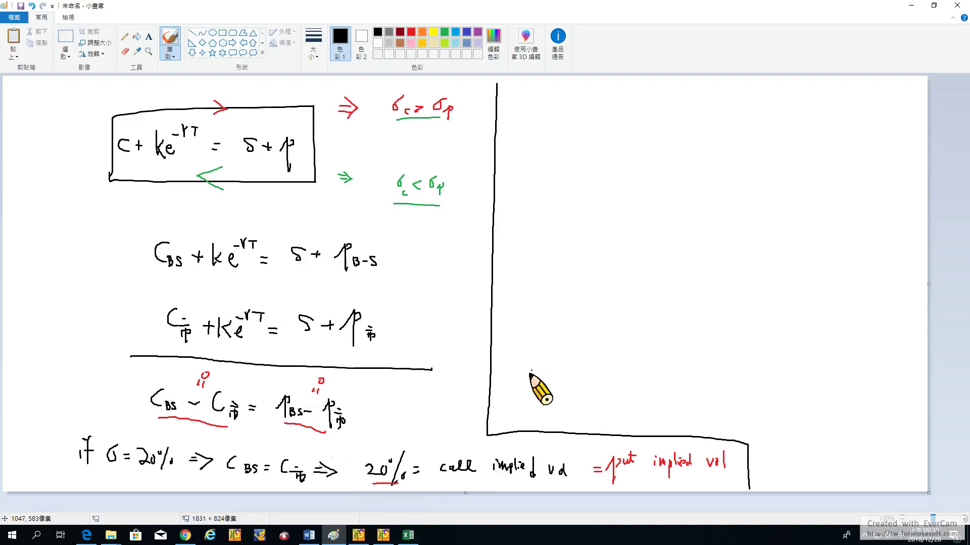
# Step: Switch to Excel and examine the call volumes in A5:A11 alongside the put implied volatilities in F5:F12 for the low strikes
pyautogui.click(408, 535)
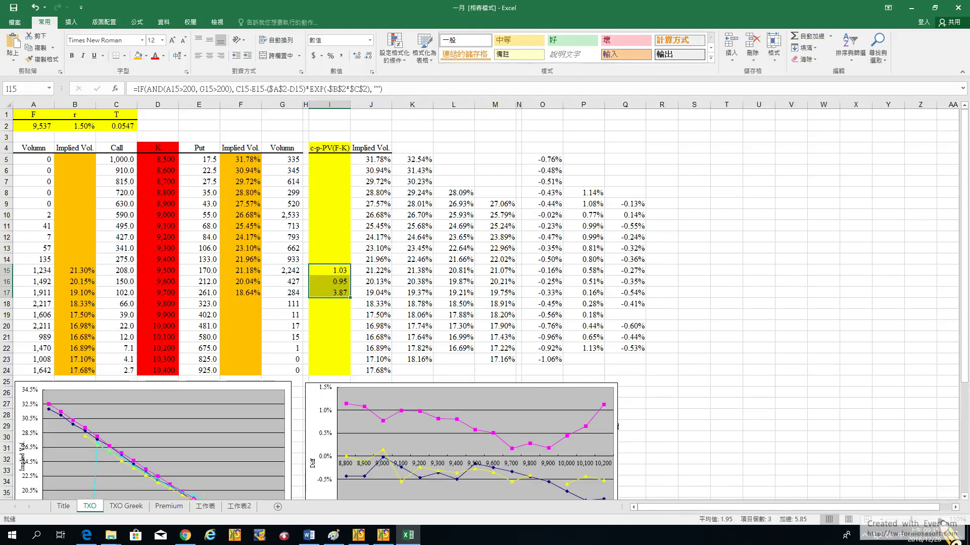
pyautogui.scroll(1, 379, 249)
pyautogui.scroll(1, 188, 244)
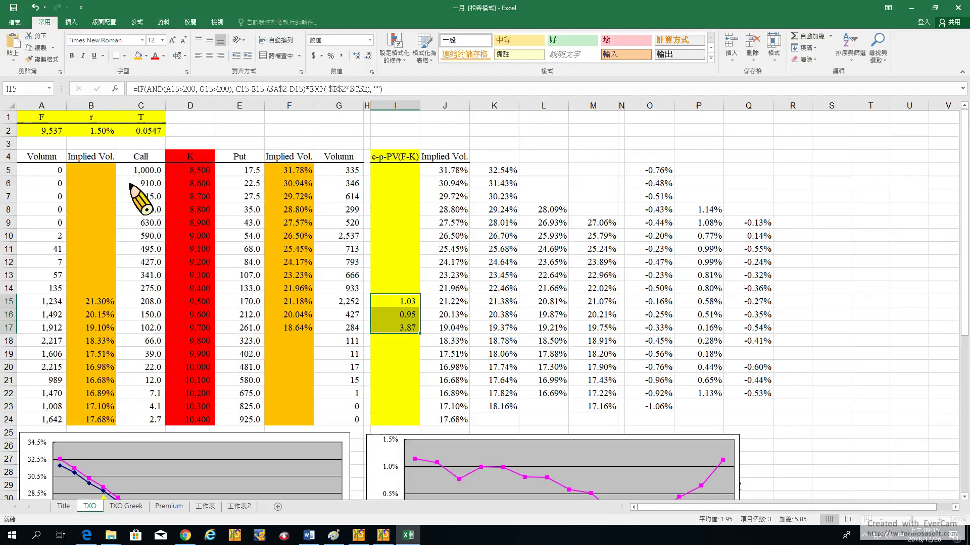
pyautogui.moveTo(52, 175); pyautogui.dragTo(50, 249)
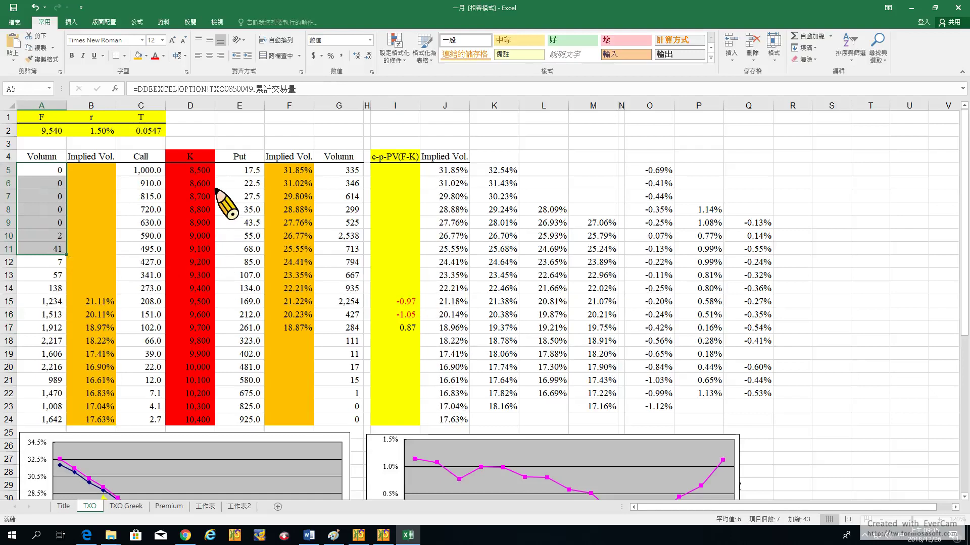
pyautogui.click(339, 171)
pyautogui.moveTo(308, 174); pyautogui.dragTo(310, 262)
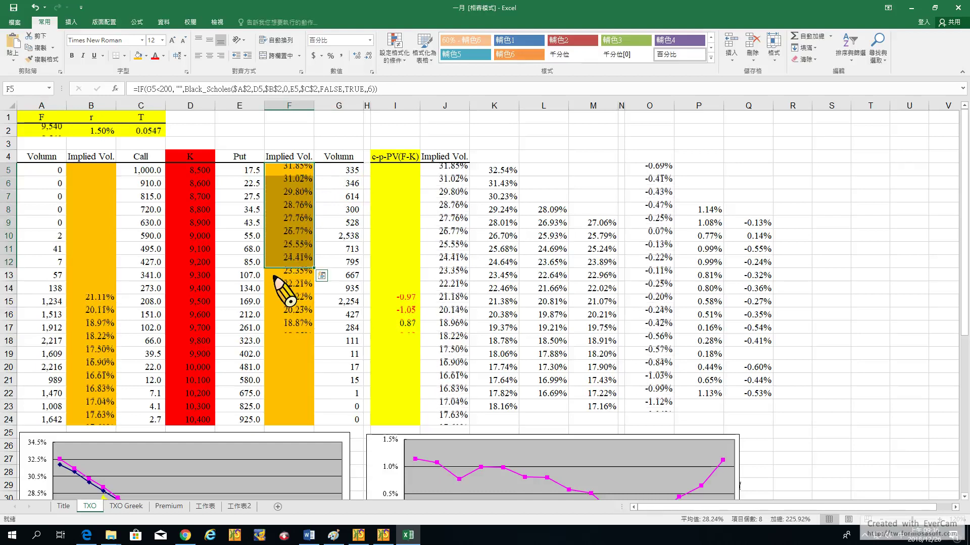
# Step: Examine the high strikes' put volumes G18:G24 and call implied volatilities B18:B24, and compare call and put implied volatility at strike 9,500
pyautogui.moveTo(205, 314); pyautogui.dragTo(188, 419)
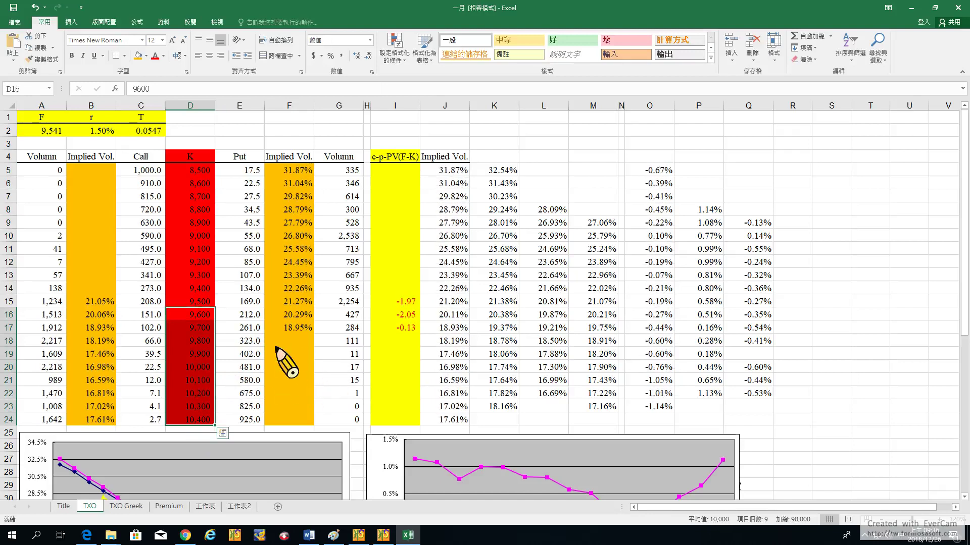
pyautogui.moveTo(345, 341); pyautogui.dragTo(336, 421)
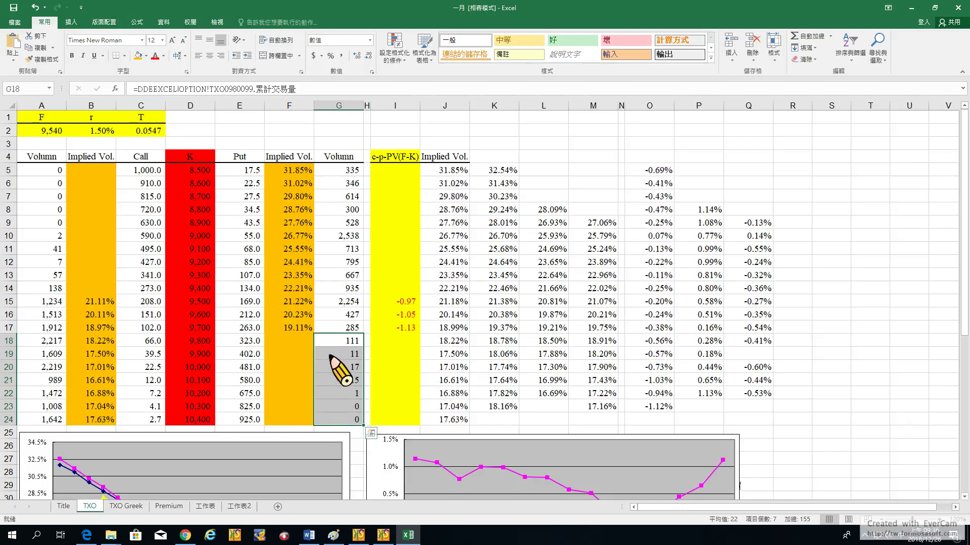
pyautogui.moveTo(201, 327); pyautogui.dragTo(201, 420)
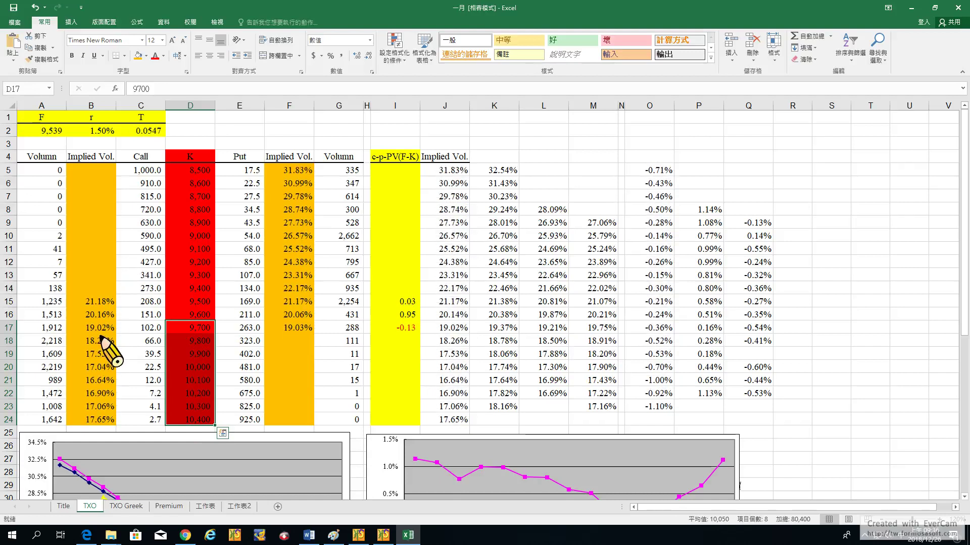
pyautogui.moveTo(97, 341); pyautogui.dragTo(99, 422)
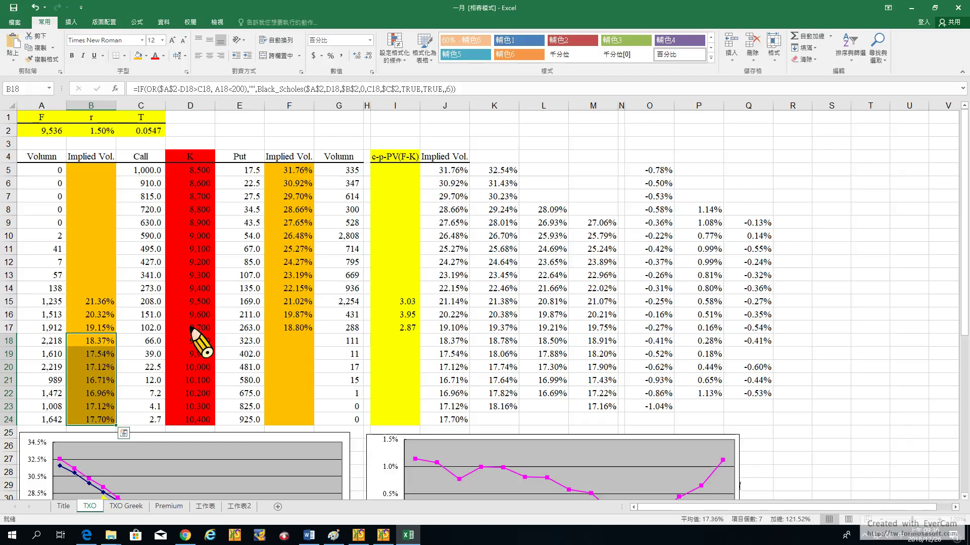
pyautogui.click(102, 305)
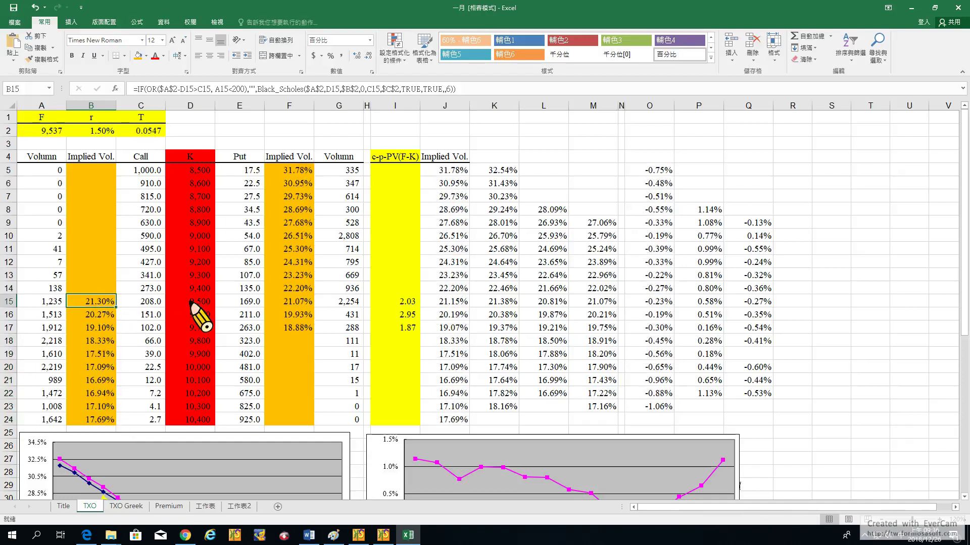
pyautogui.click(300, 303)
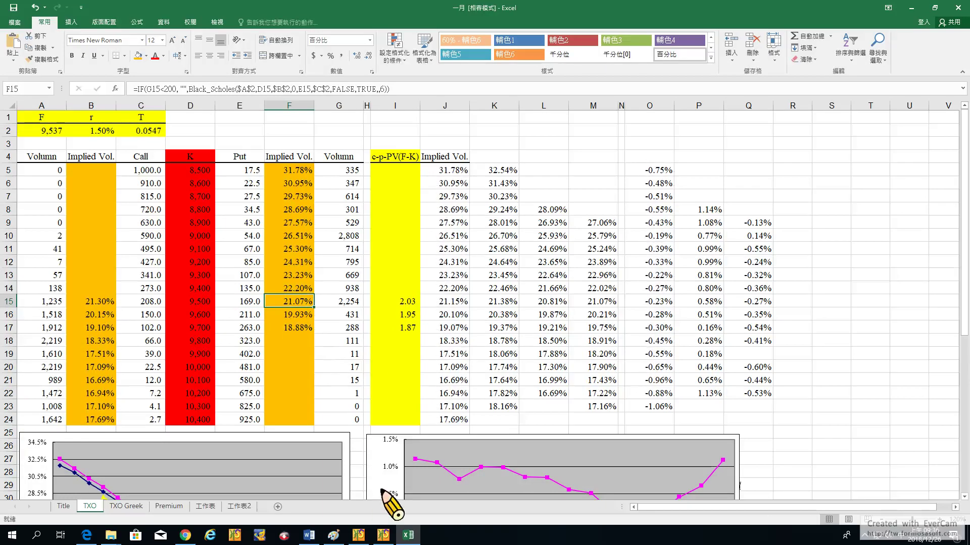
# Step: Examine put implied volatilities for strikes 8,500 to 9,400 and call implied volatilities for 9,700 to 10,400, together with the implied volatility chart
pyautogui.scroll(-1, 374, 379)
pyautogui.scroll(1, 283, 303)
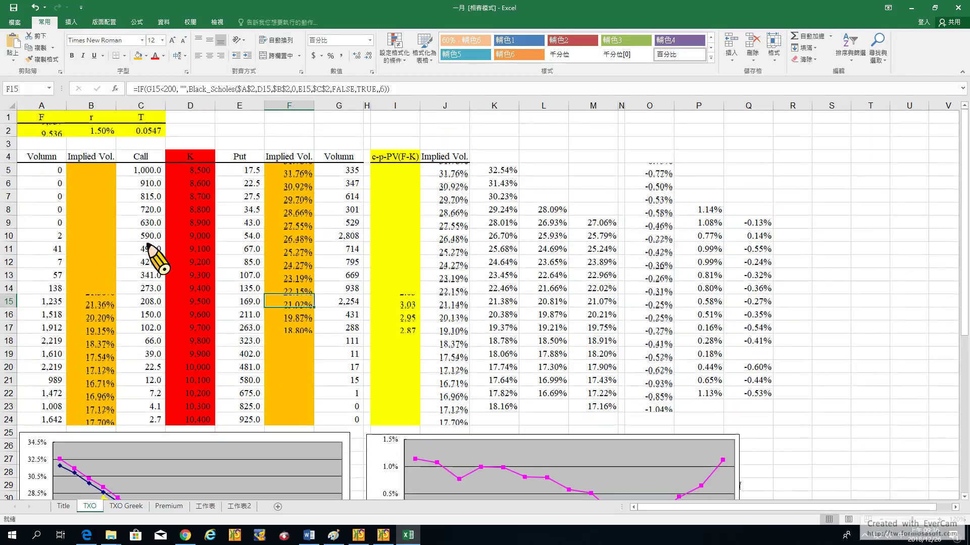
pyautogui.moveTo(191, 172); pyautogui.dragTo(193, 295)
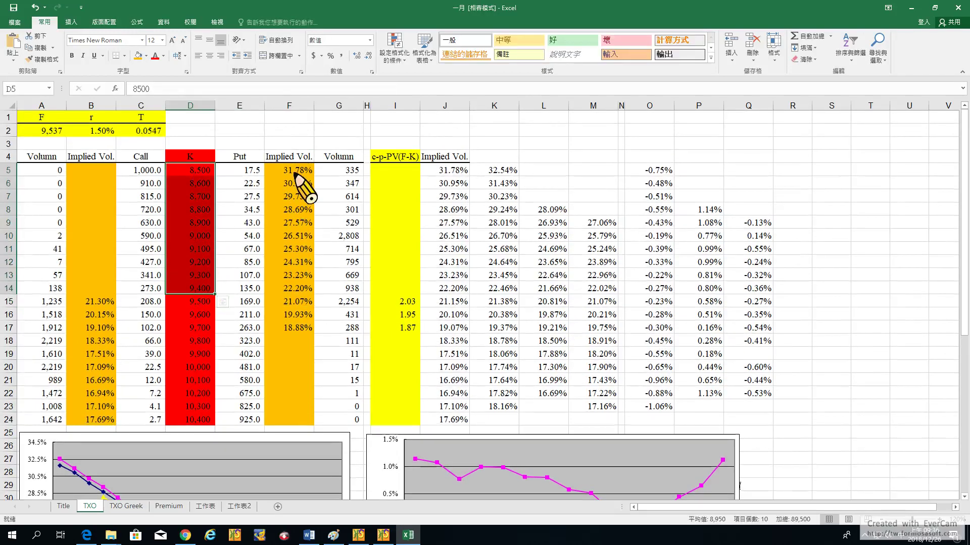
pyautogui.moveTo(293, 172); pyautogui.dragTo(297, 291)
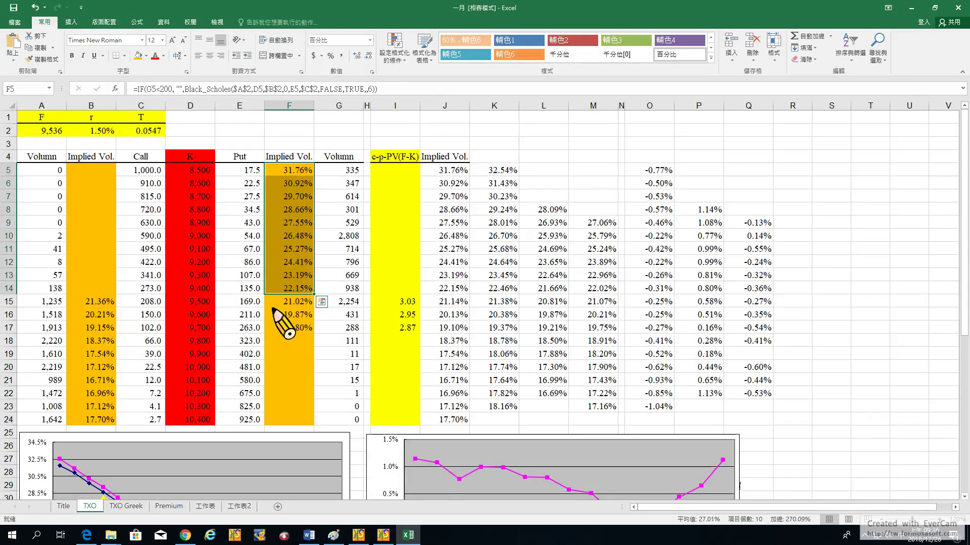
pyautogui.scroll(-1, 273, 309)
pyautogui.moveTo(99, 288); pyautogui.dragTo(97, 381)
pyautogui.scroll(-3, 143, 299)
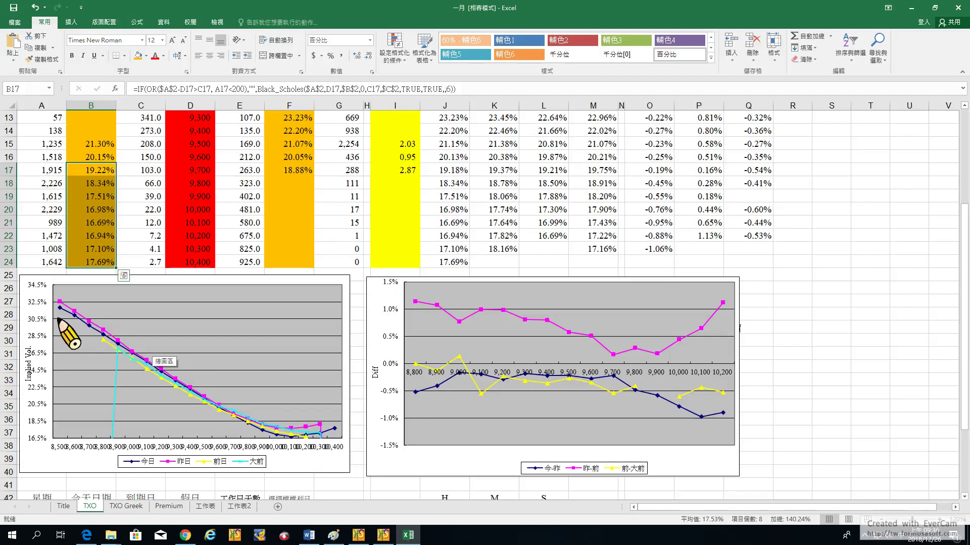
# Step: Examine the implied volatility chart from the lowest to the highest strikes together with the option data table above it
pyautogui.moveTo(59, 306)
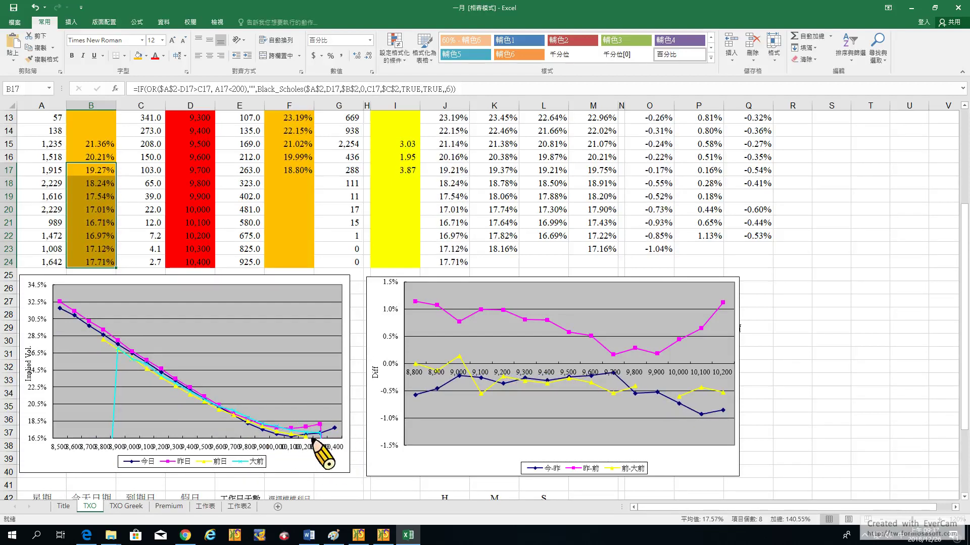
pyautogui.scroll(1, 277, 444)
pyautogui.scroll(1, 227, 372)
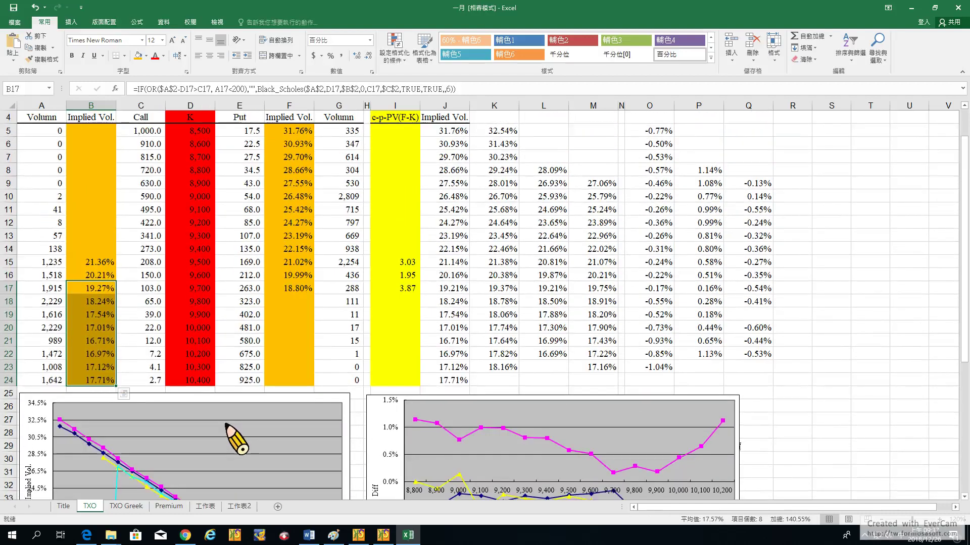
pyautogui.scroll(-4, 217, 399)
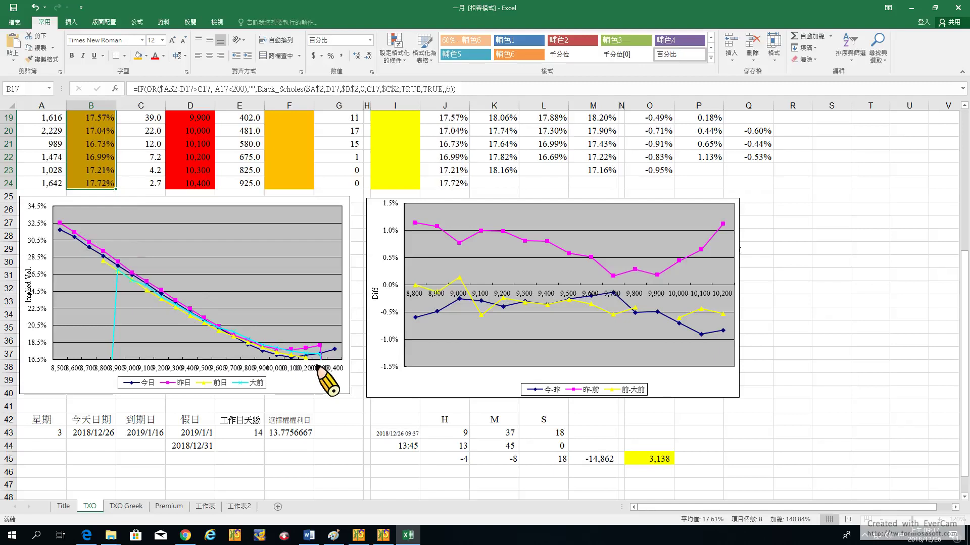
# Step: Switch to Word and highlight the text of question 2 about European calls and puts having the same implied volatility
pyautogui.click(309, 536)
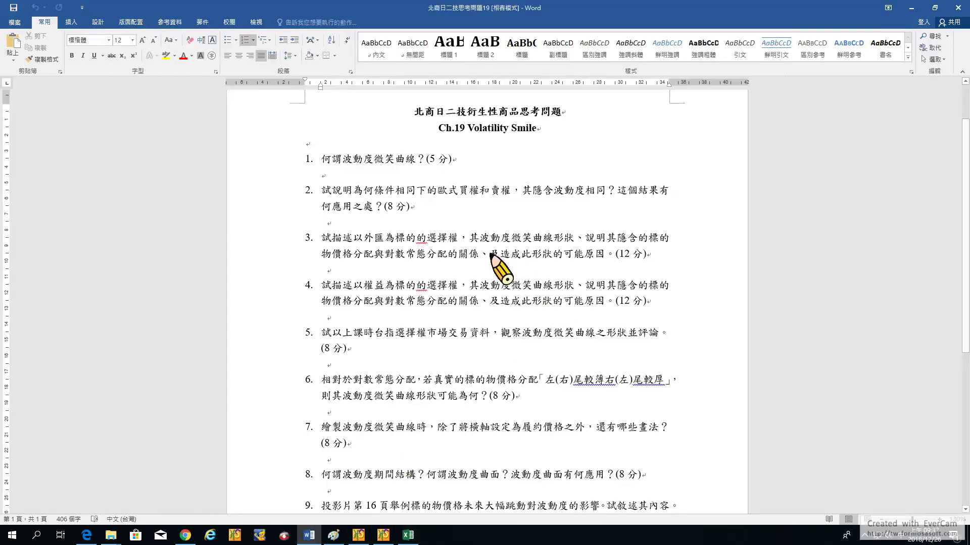
pyautogui.moveTo(415, 190)
pyautogui.mouseDown()
pyautogui.moveTo(496, 200)
pyautogui.moveTo(412, 207)
pyautogui.mouseUp()
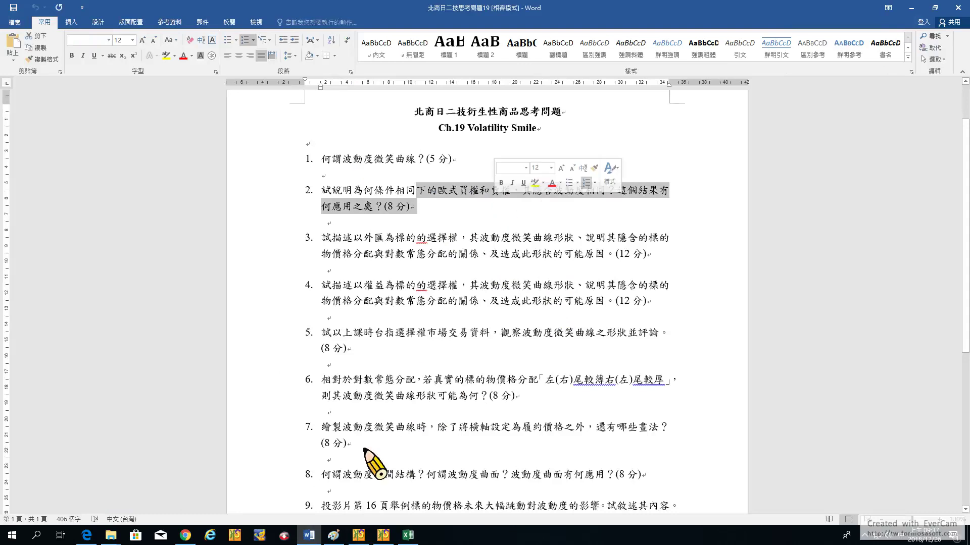
# Step: Switch to Paint and sketch black axes in the blank area, labelling the horizontal axis K and the vertical axis σ implied
pyautogui.click(334, 535)
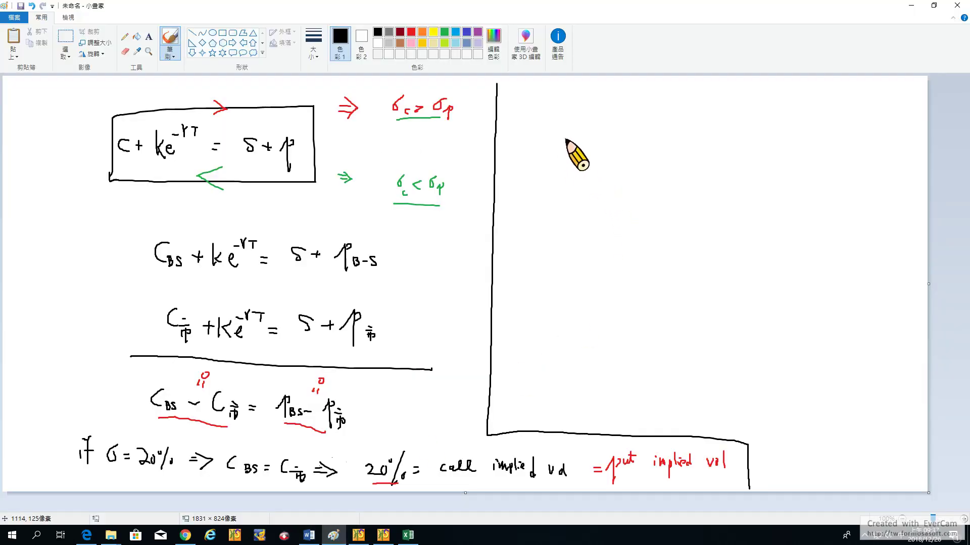
pyautogui.moveTo(565, 139); pyautogui.dragTo(563, 307)
pyautogui.moveTo(514, 281)
pyautogui.mouseDown()
pyautogui.moveTo(726, 286)
pyautogui.moveTo(732, 323)
pyautogui.moveTo(748, 323)
pyautogui.mouseUp()
pyautogui.click(528, 107)
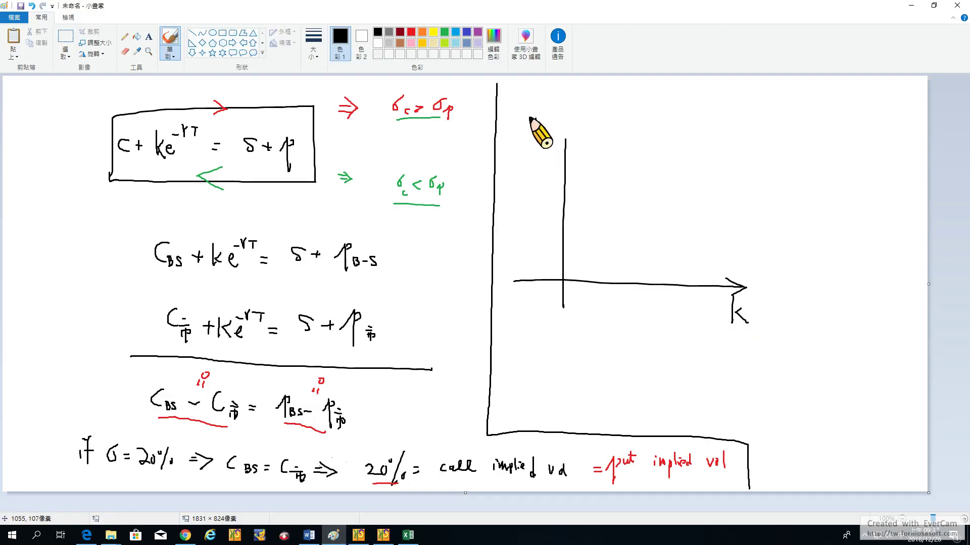
pyautogui.moveTo(540, 121); pyautogui.dragTo(553, 126)
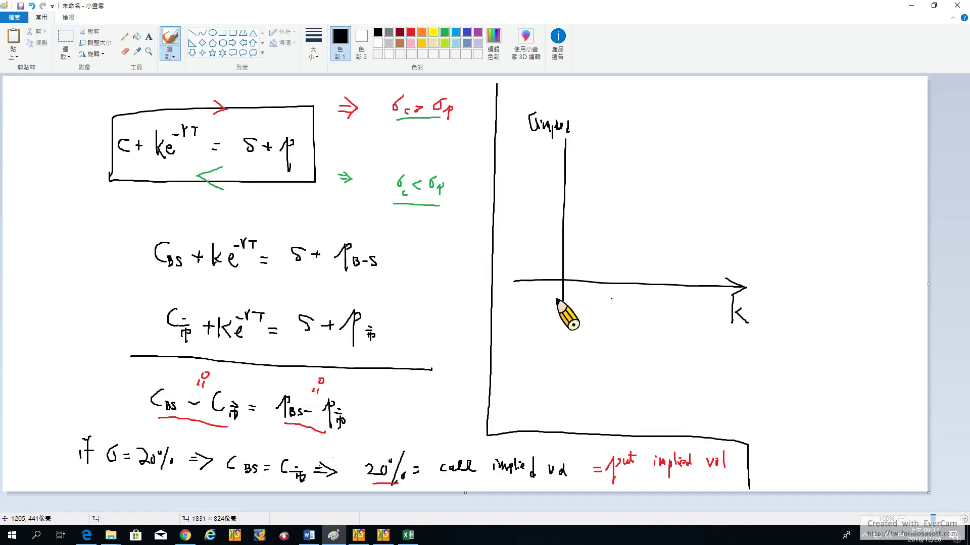
# Step: Circle the low-strike and high-strike ranges on the K axis and label them "put" and "call" respectively
pyautogui.moveTo(555, 299)
pyautogui.mouseDown()
pyautogui.moveTo(615, 292)
pyautogui.moveTo(602, 300)
pyautogui.mouseUp()
pyautogui.moveTo(549, 319); pyautogui.dragTo(570, 307)
pyautogui.moveTo(571, 305)
pyautogui.mouseDown()
pyautogui.moveTo(568, 340)
pyautogui.moveTo(577, 315)
pyautogui.moveTo(621, 305)
pyautogui.mouseUp()
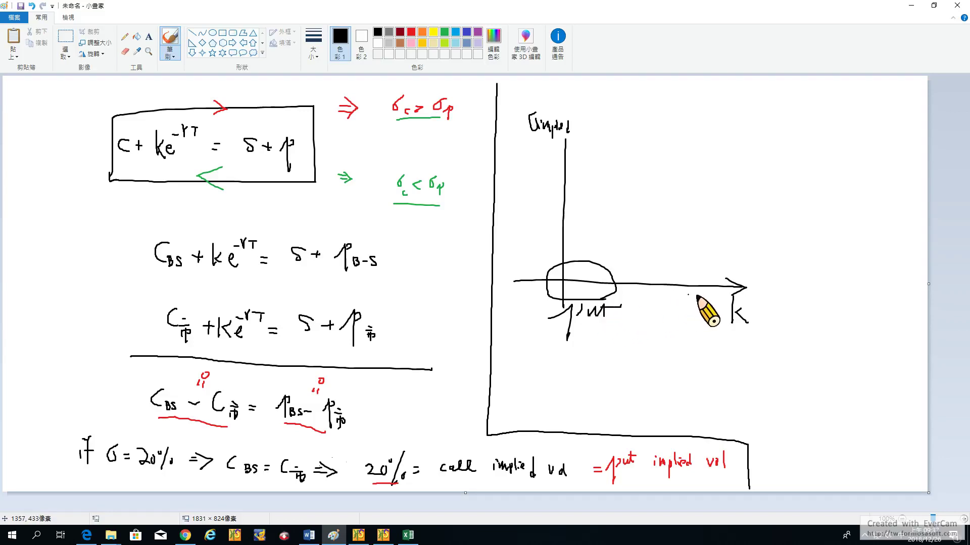
pyautogui.moveTo(697, 296)
pyautogui.mouseDown()
pyautogui.moveTo(640, 286)
pyautogui.moveTo(677, 289)
pyautogui.moveTo(677, 327)
pyautogui.moveTo(716, 329)
pyautogui.mouseUp()
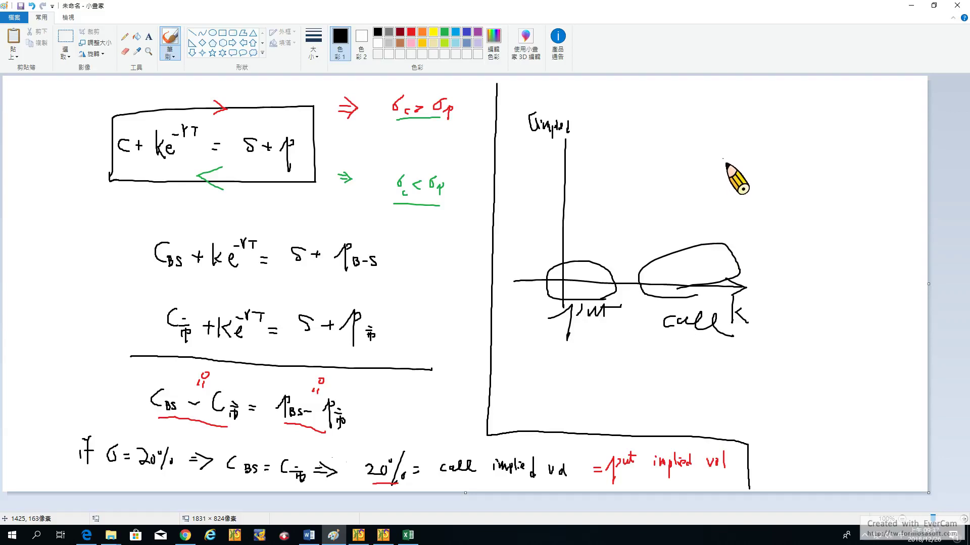
# Step: Handwrite "Variance swap" in black beside the implied volatility axes, above the call range
pyautogui.moveTo(722, 158); pyautogui.dragTo(731, 155)
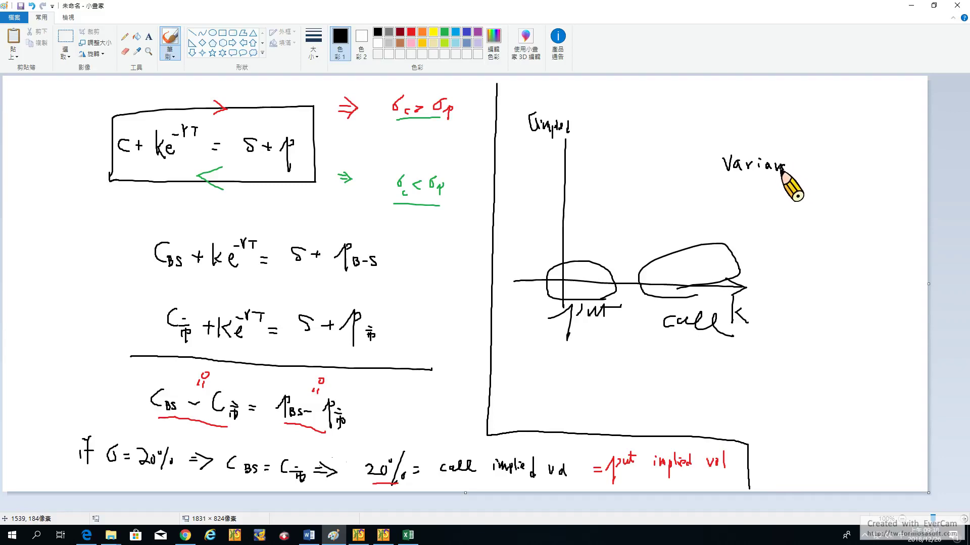
pyautogui.moveTo(792, 170); pyautogui.dragTo(843, 175)
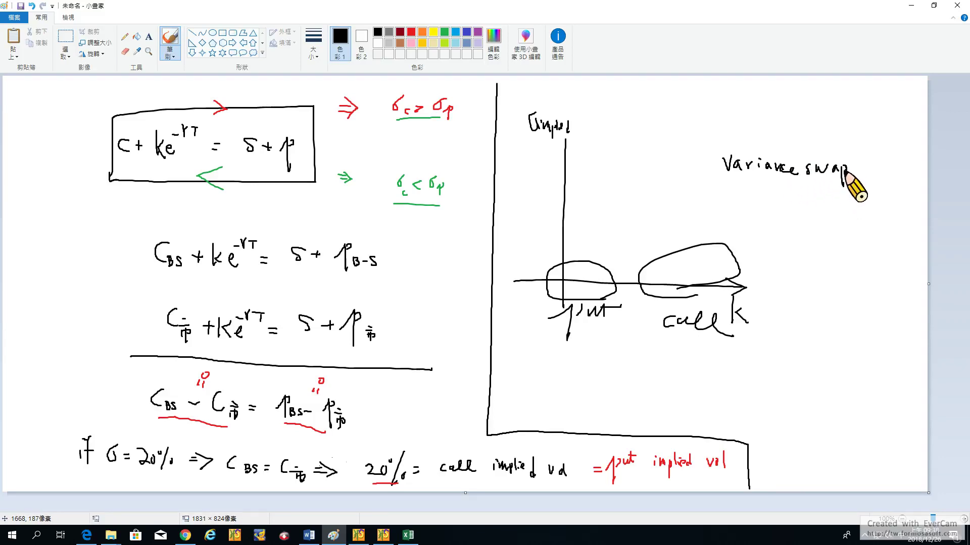
pyautogui.click(790, 287)
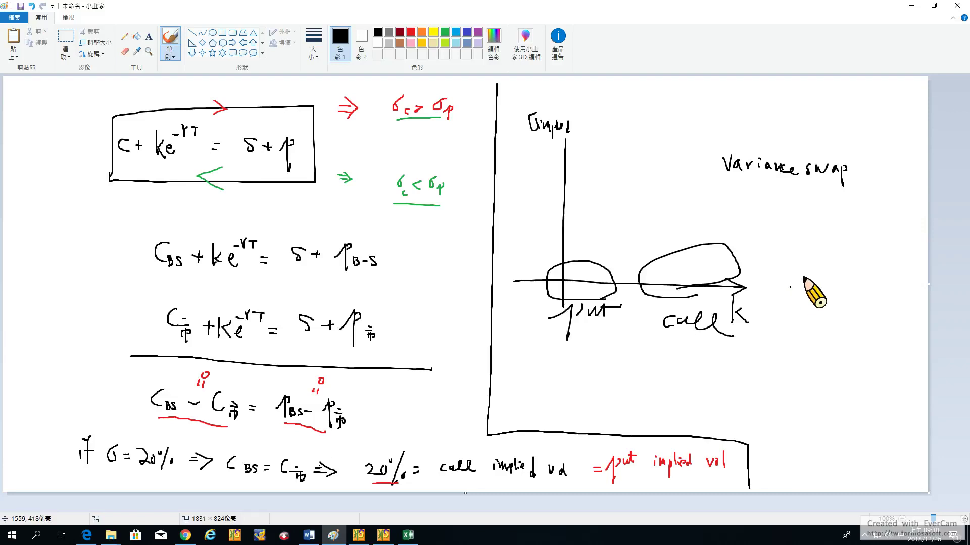